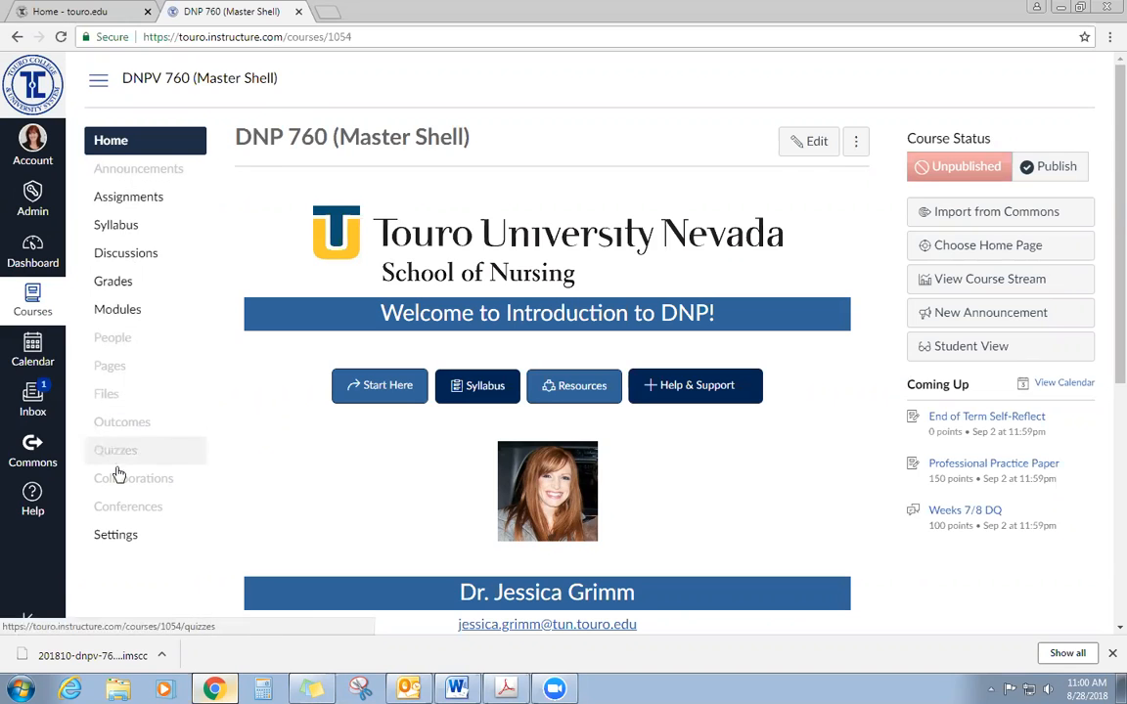
Step: Open the course's Files area and look through the contents of the course_image and rubrics folders
{"action": "left_click", "coordinate": [107, 402]}
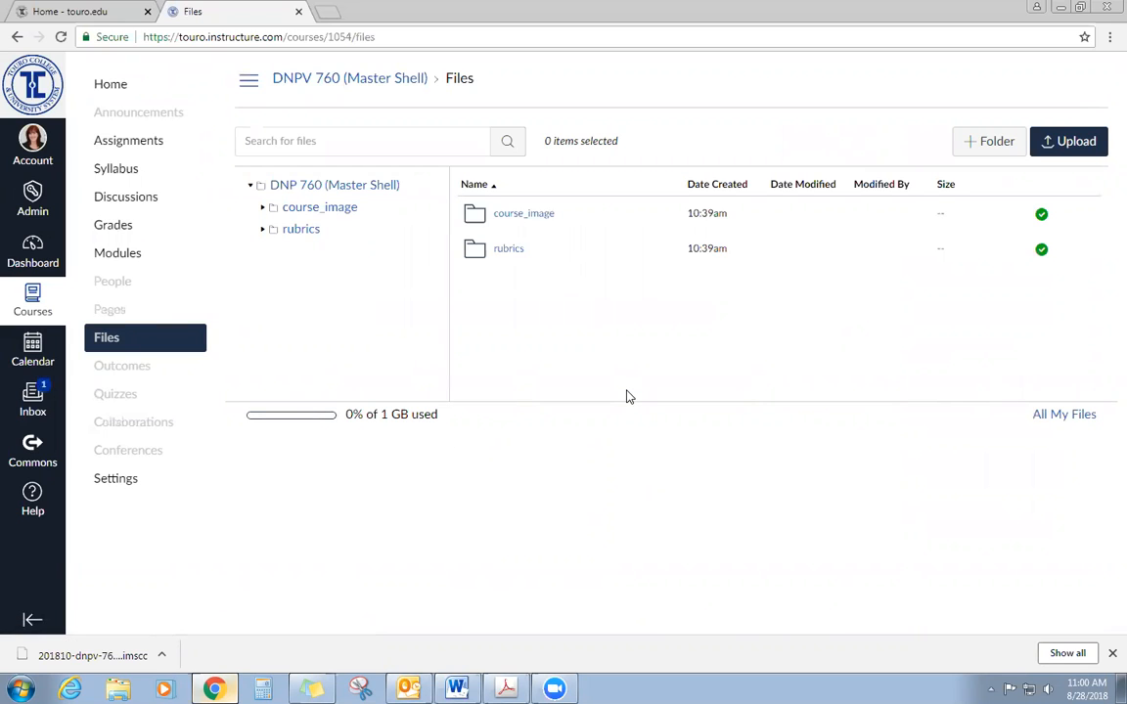
{"action": "left_click", "coordinate": [338, 188]}
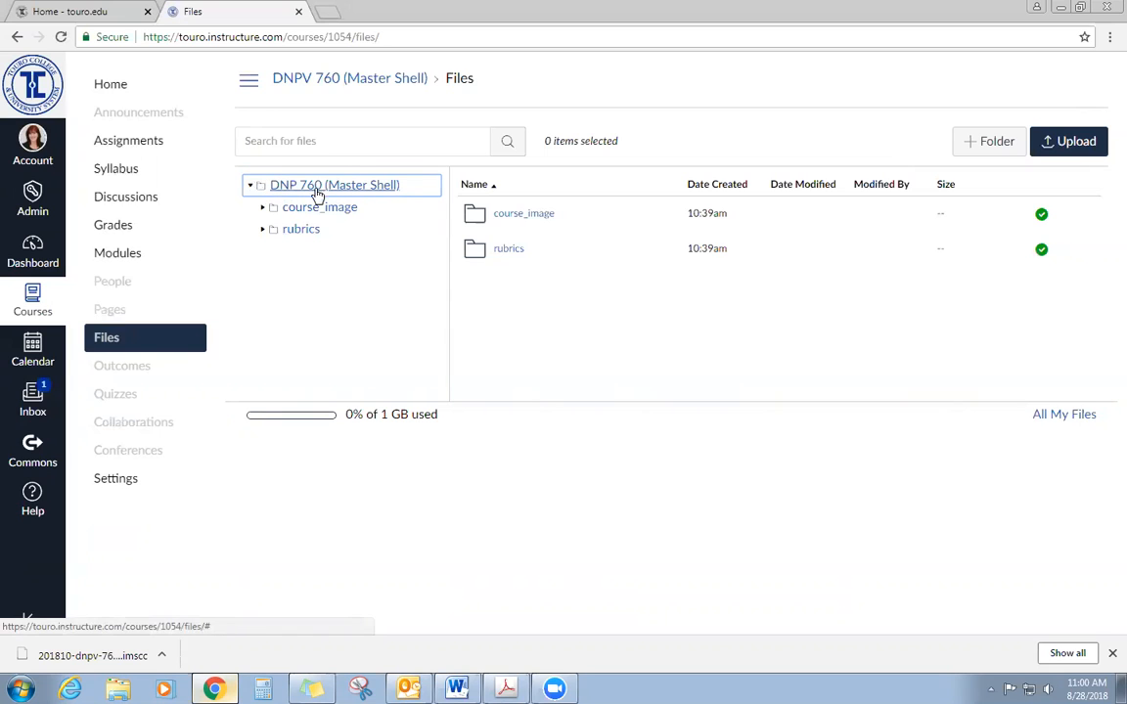
{"action": "left_click", "coordinate": [319, 209]}
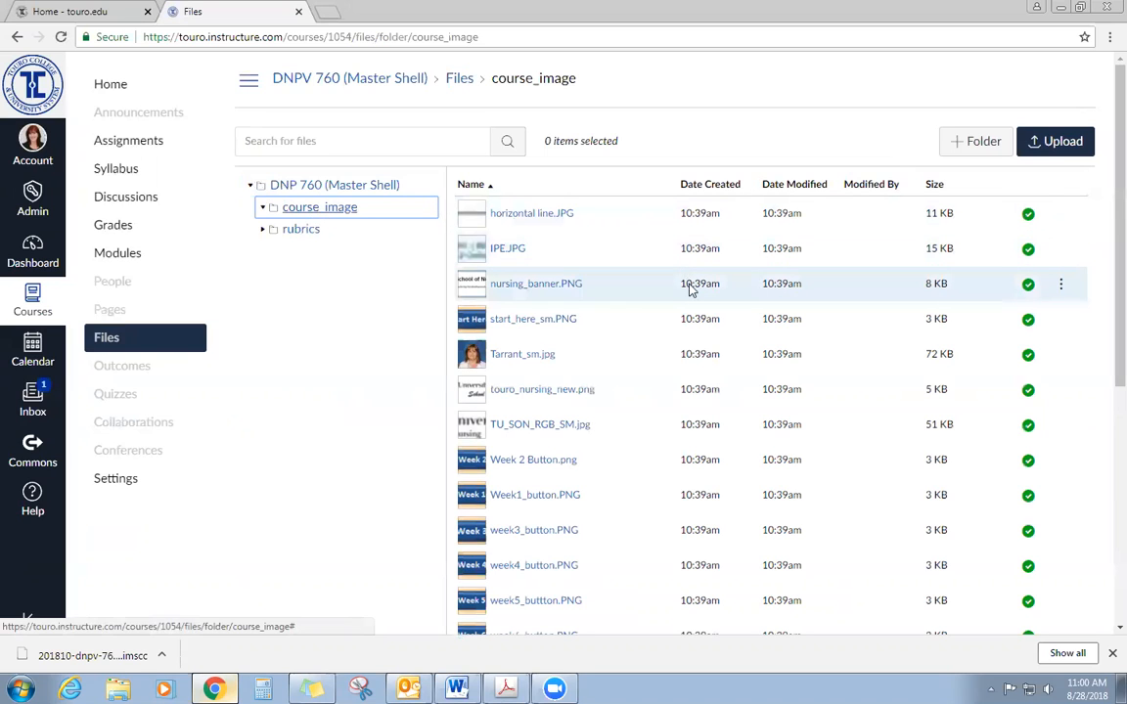
{"action": "left_click", "coordinate": [296, 232]}
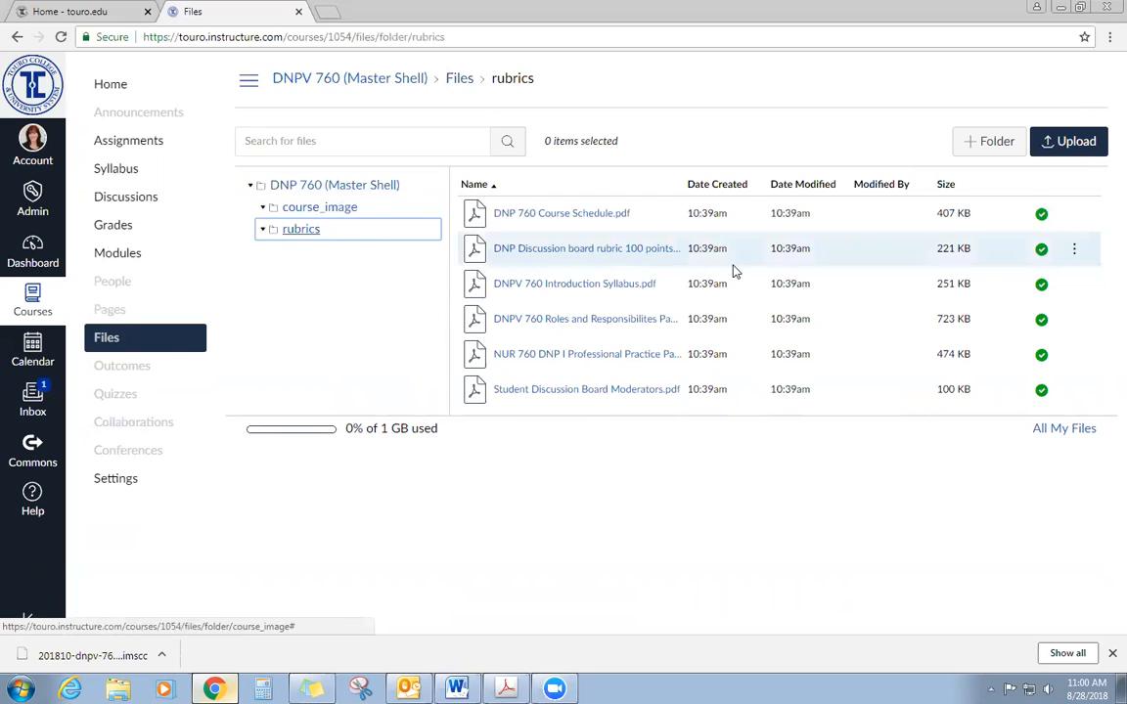
Step: Create a new folder named PowerPoints inside the rubrics folder
{"action": "left_click", "coordinate": [986, 145]}
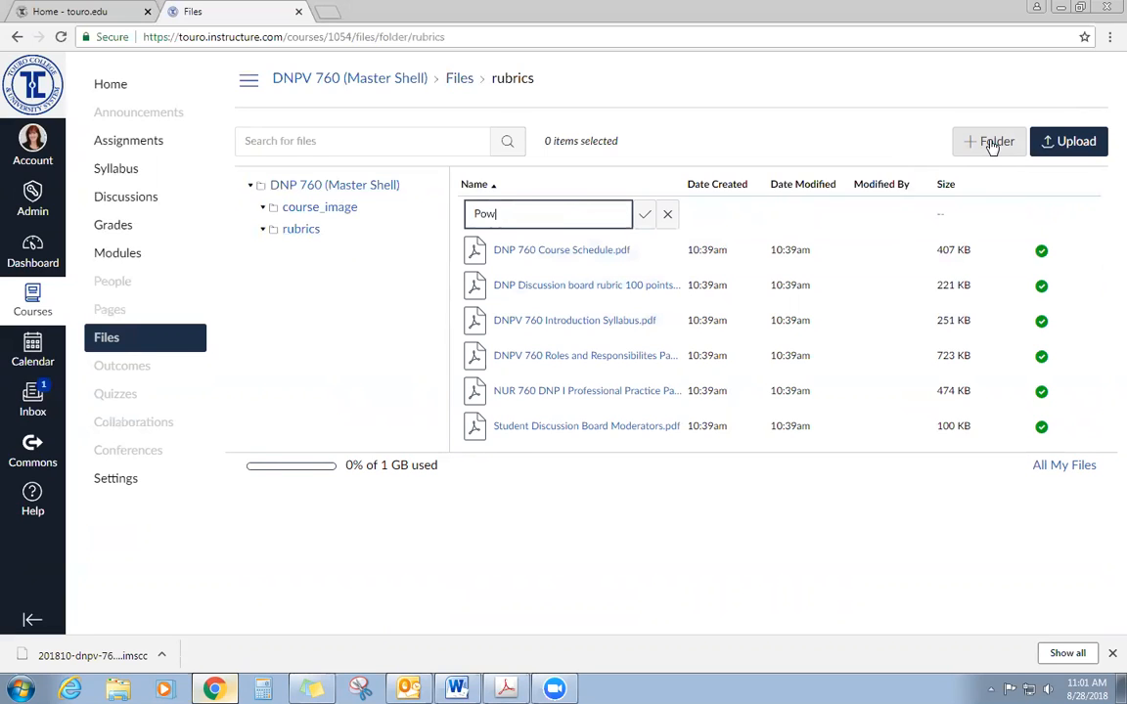
{"action": "type", "text": "PowerPoints"}
{"action": "left_click", "coordinate": [643, 216]}
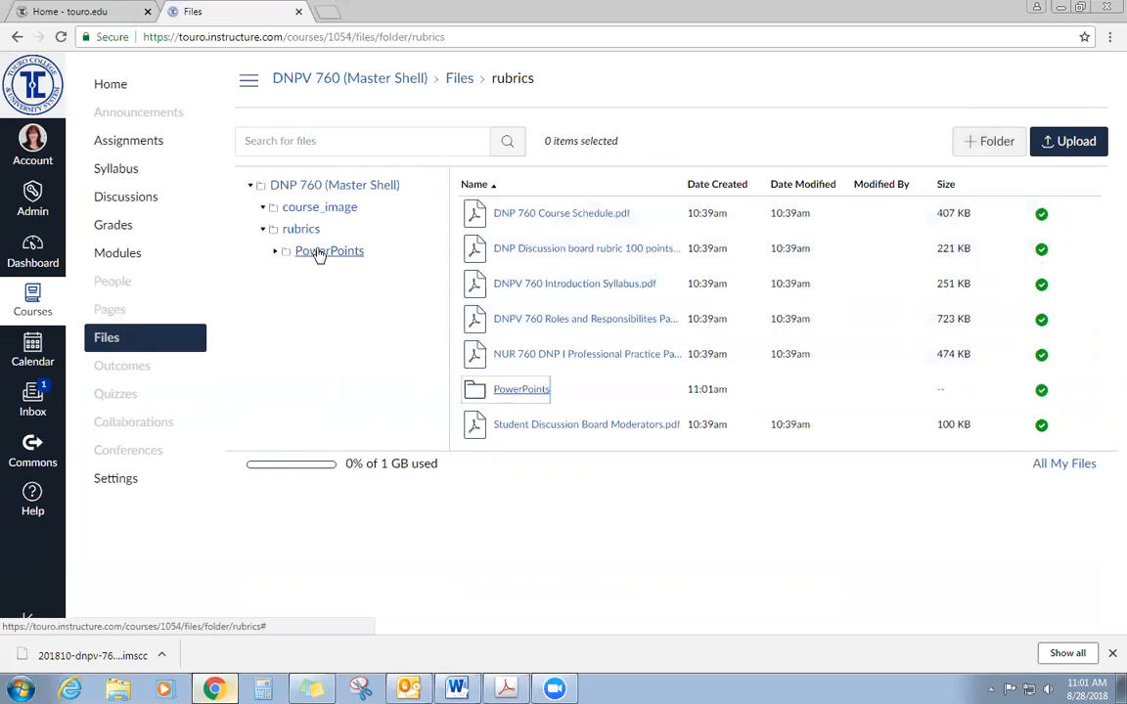
Step: Move the PowerPoints folder out of rubrics to the top-level DNP 760 (Master Shell) folder
{"action": "left_click_drag", "start_coordinate": [329, 257], "coordinate": [335, 188]}
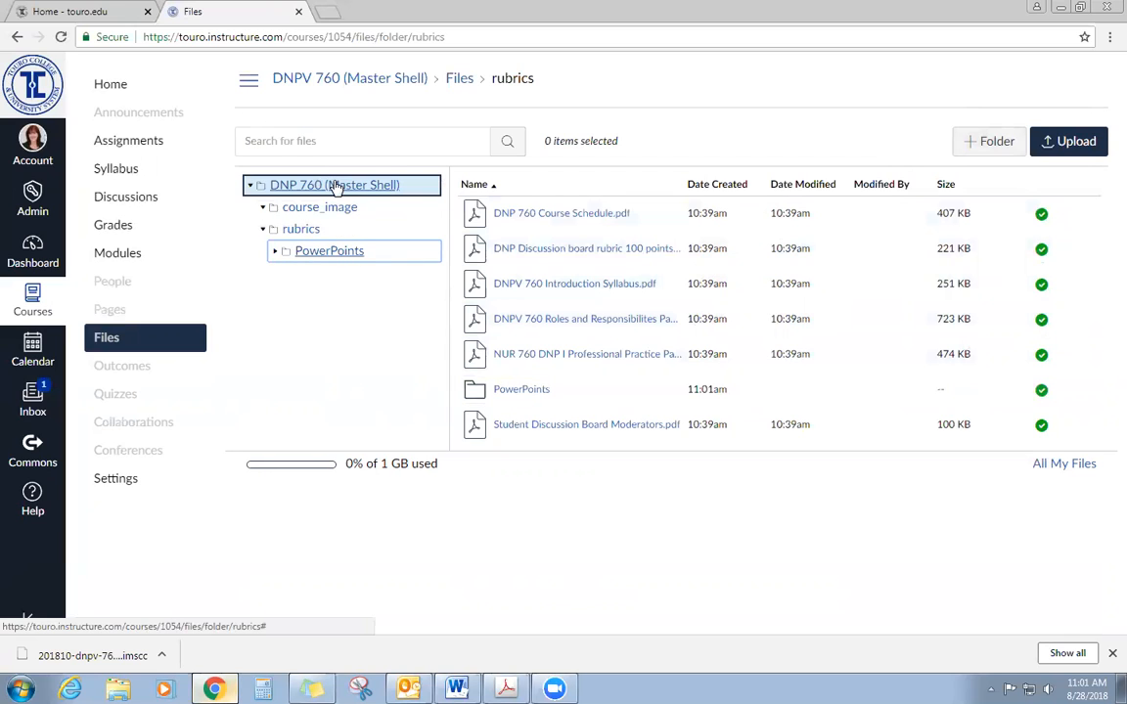
{"action": "left_click_drag", "start_coordinate": [320, 256], "coordinate": [344, 170]}
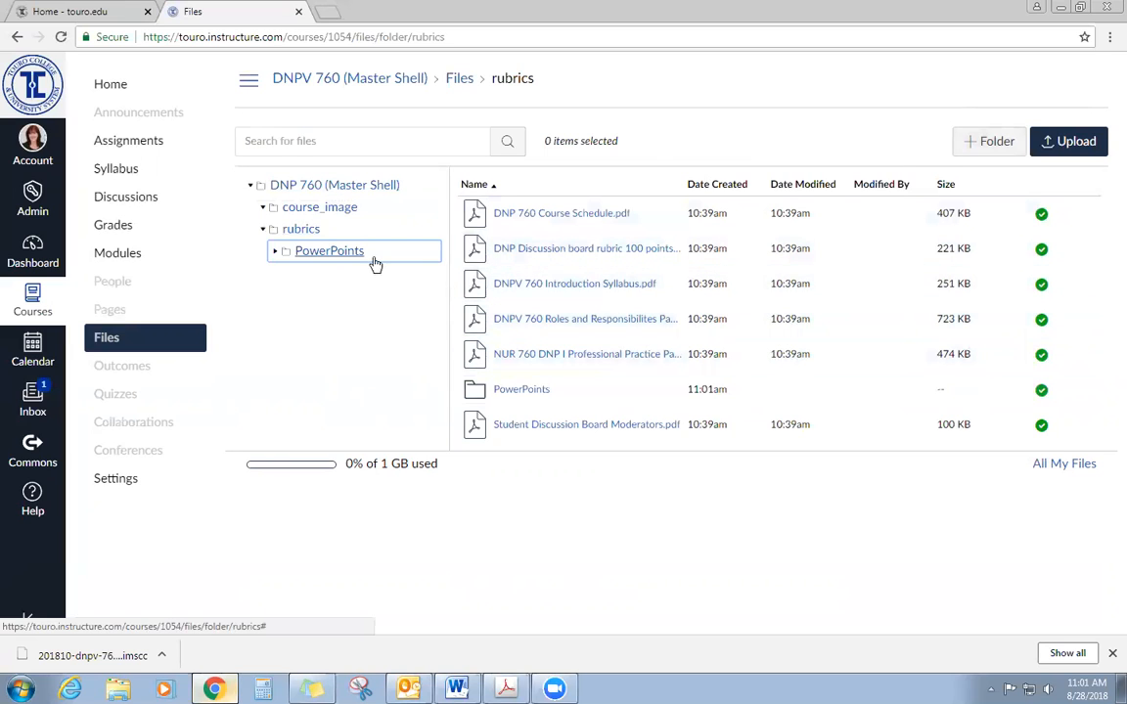
{"action": "left_click", "coordinate": [1074, 390]}
{"action": "left_click", "coordinate": [996, 488]}
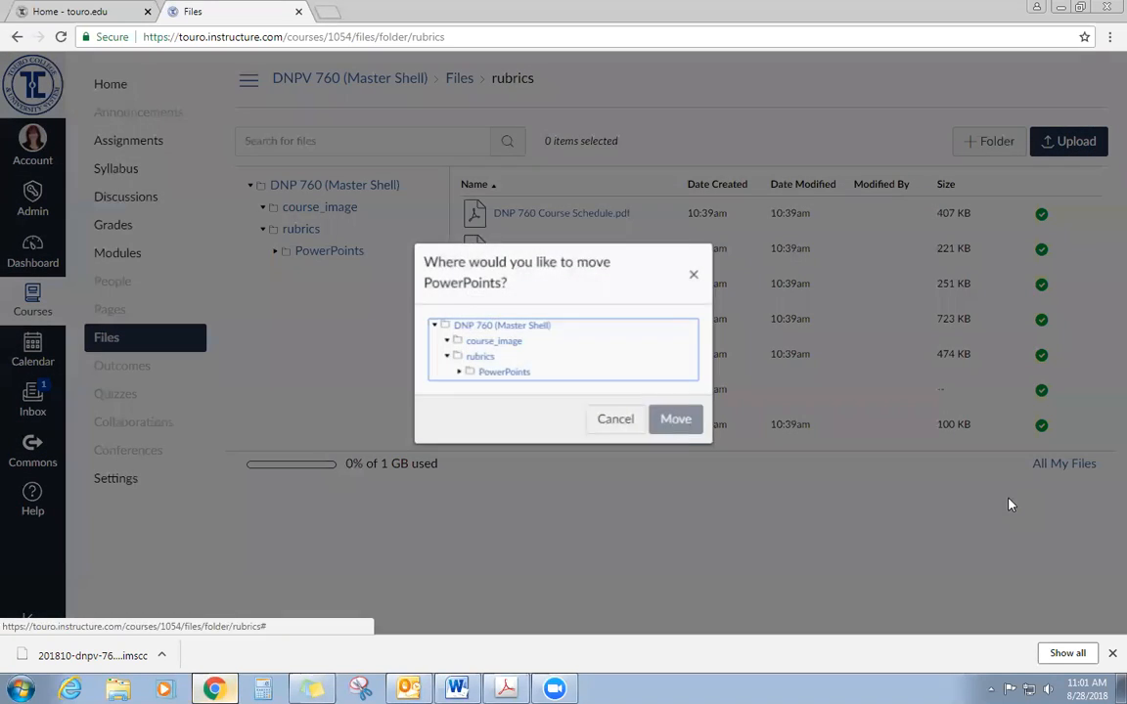
{"action": "left_click", "coordinate": [515, 326]}
{"action": "left_click", "coordinate": [677, 396]}
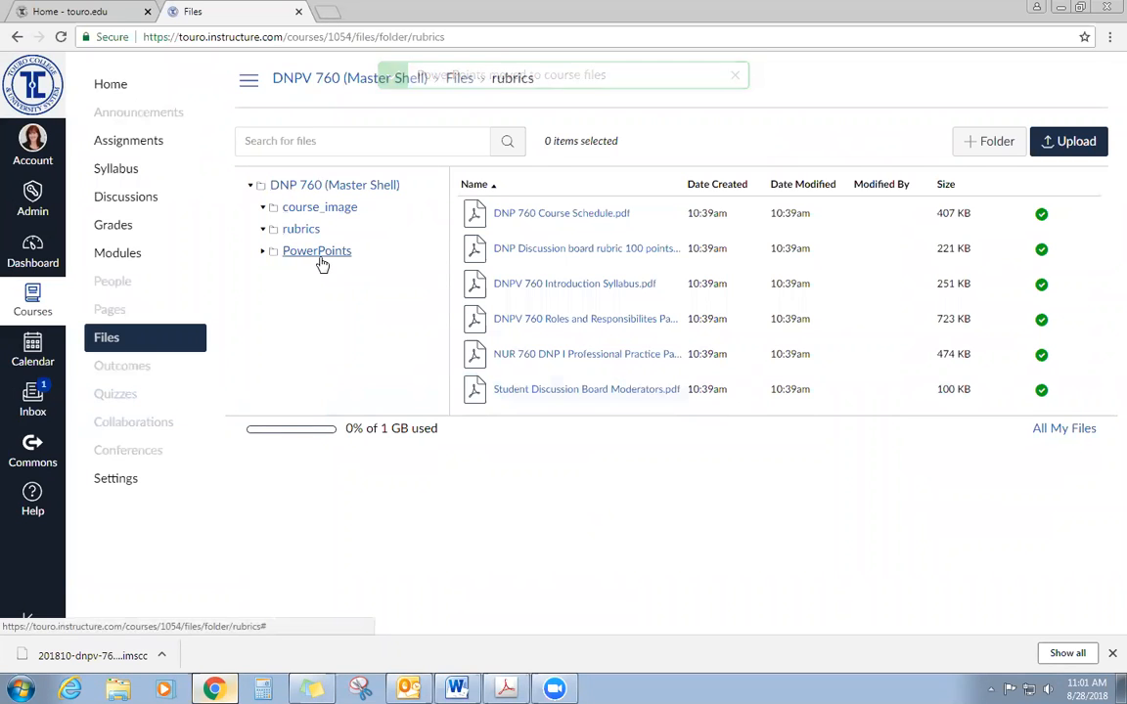
Step: Start a file upload into the PowerPoints course folder and browse to the Touro folder in the Documents library
{"action": "left_click", "coordinate": [317, 251]}
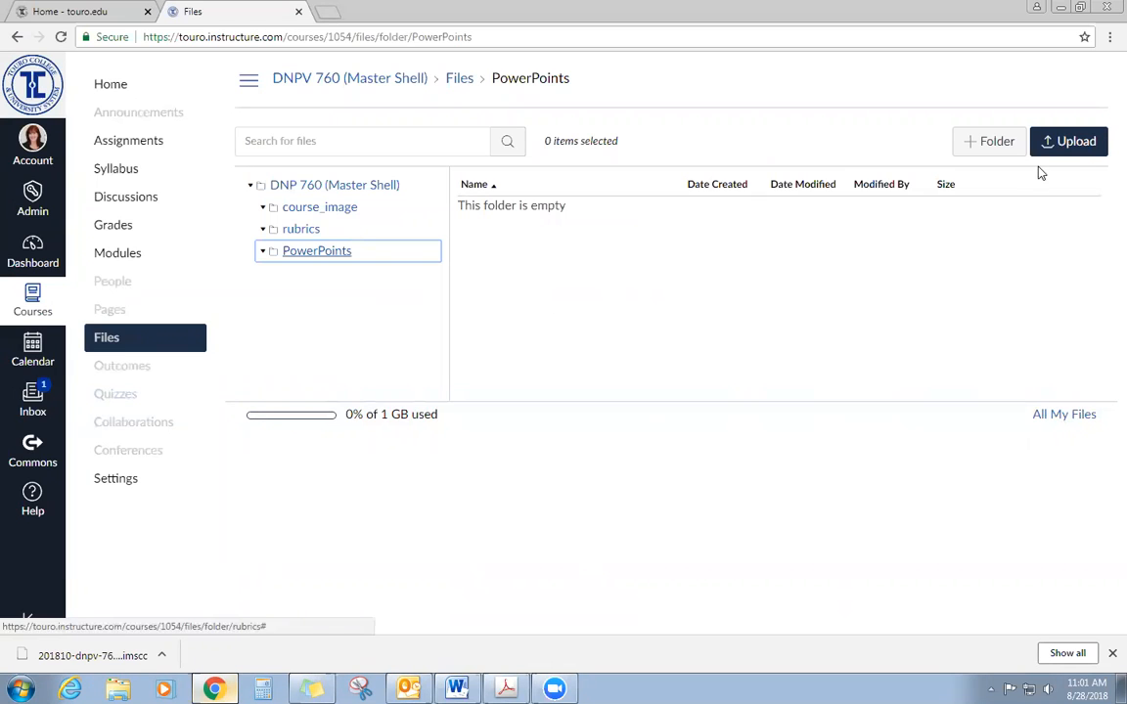
{"action": "left_click", "coordinate": [1071, 140]}
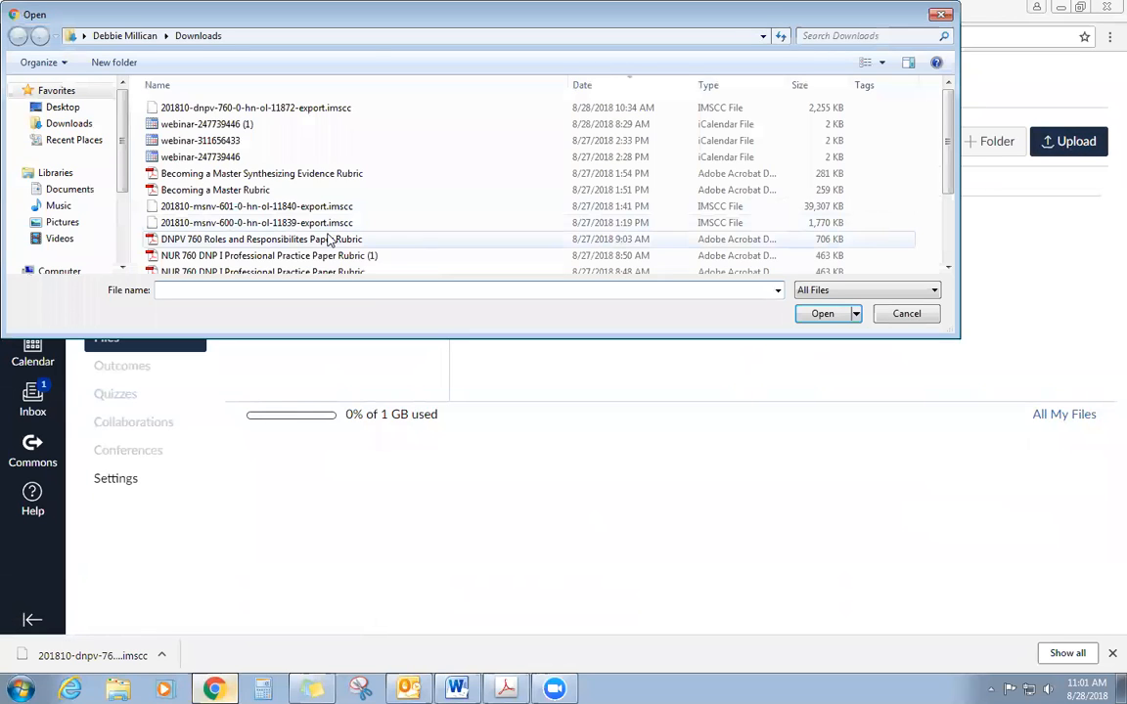
{"action": "left_click_drag", "start_coordinate": [946, 160], "coordinate": [950, 113]}
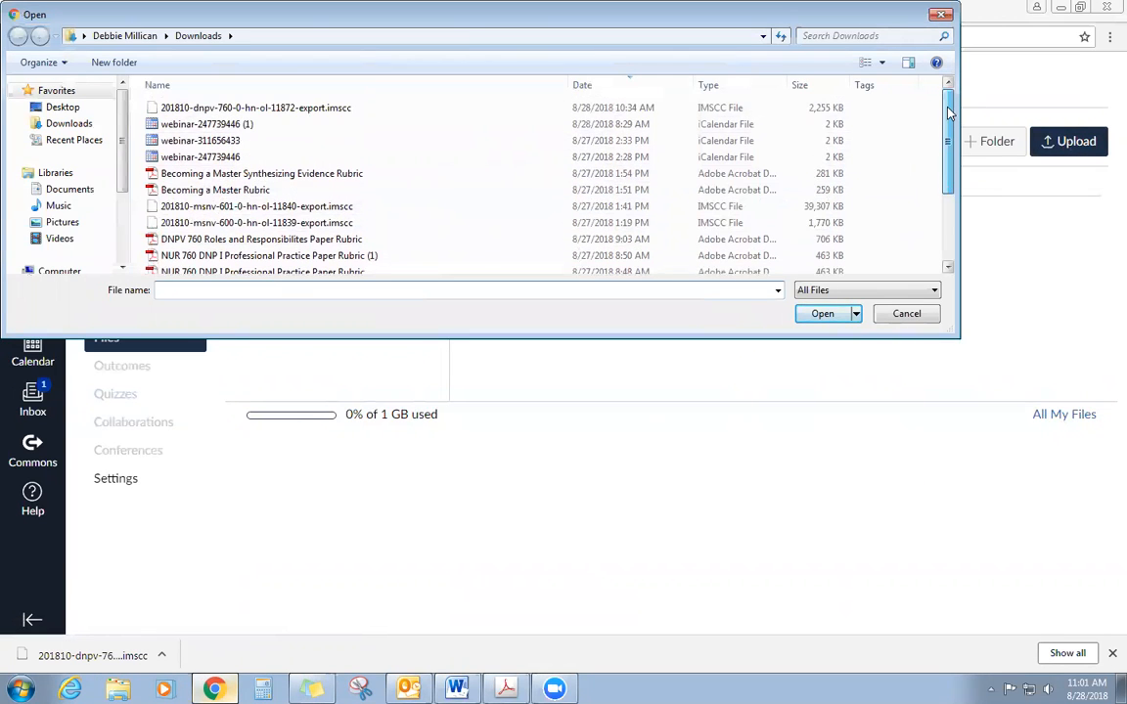
{"action": "left_click", "coordinate": [70, 189]}
{"action": "left_click_drag", "start_coordinate": [949, 159], "coordinate": [948, 200]}
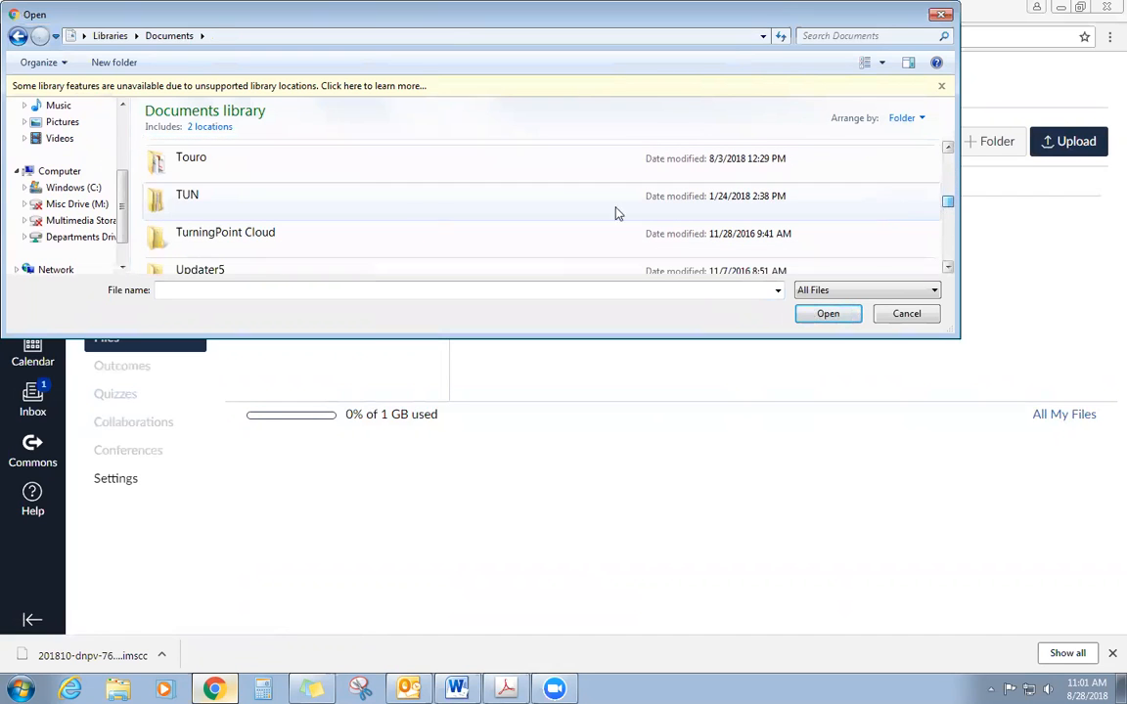
{"action": "left_click", "coordinate": [203, 164]}
{"action": "double_click", "coordinate": [203, 165]}
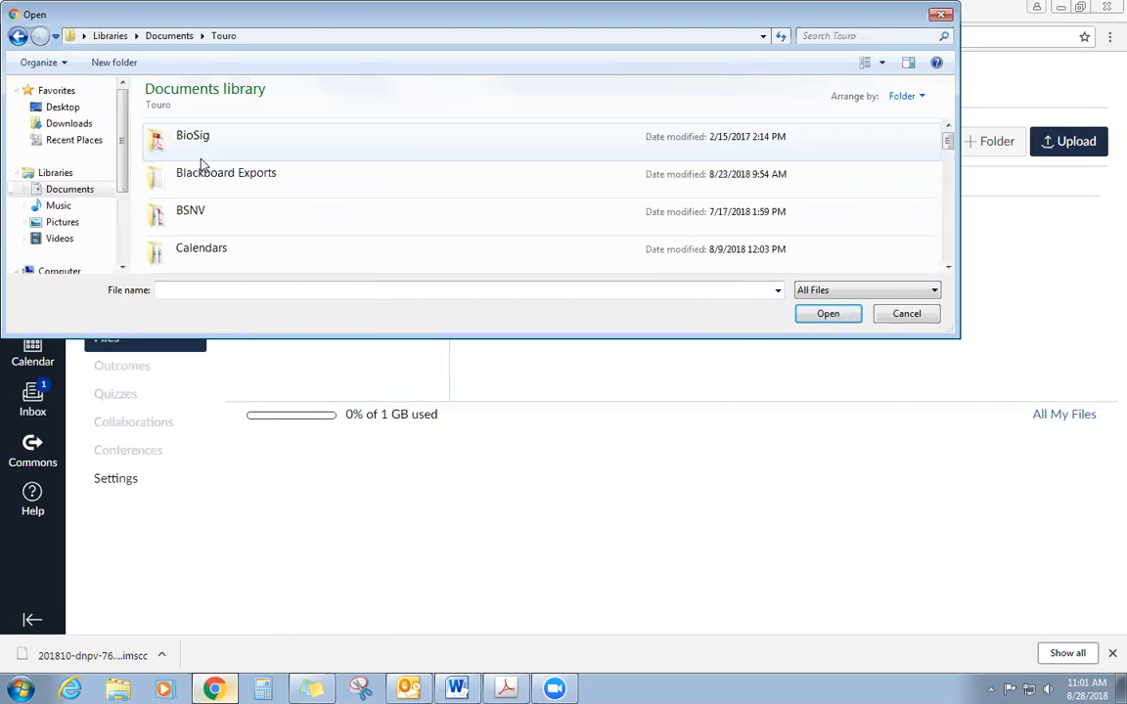
Step: Find the MSNV Courses folder within Touro and open it
{"action": "scroll", "coordinate": [646, 166], "scroll_direction": "down", "scroll_amount": 5}
{"action": "scroll", "coordinate": [719, 187], "scroll_direction": "down", "scroll_amount": 5}
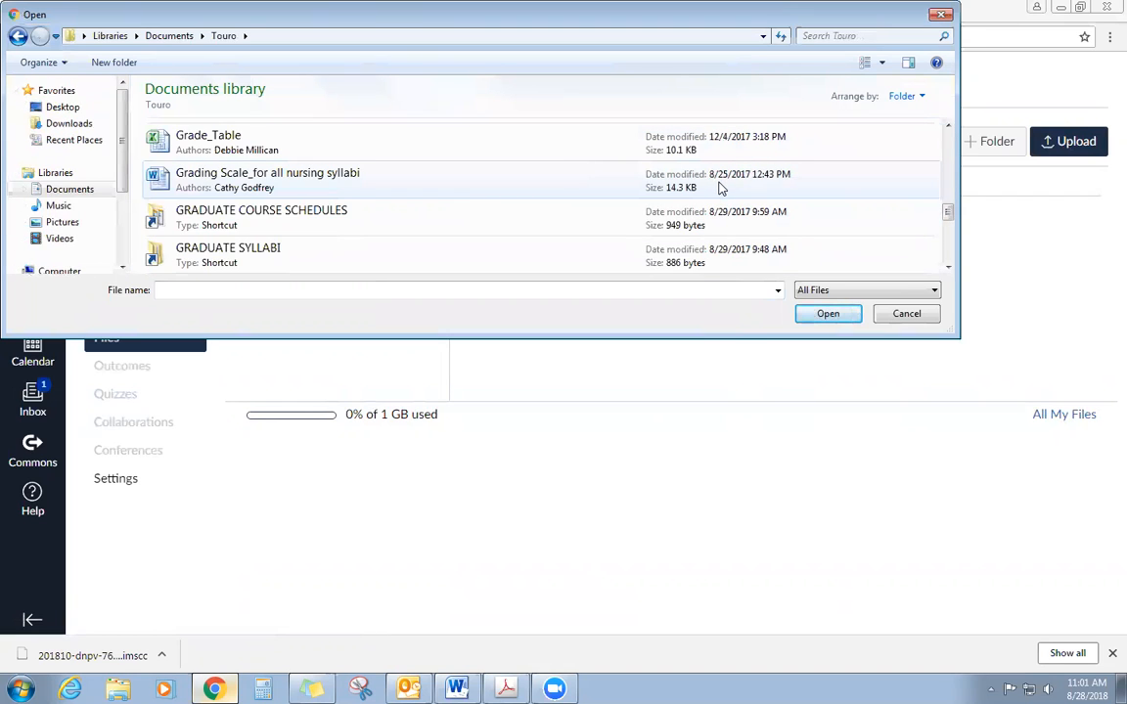
{"action": "scroll", "coordinate": [719, 187], "scroll_direction": "up", "scroll_amount": 5}
{"action": "scroll", "coordinate": [719, 187], "scroll_direction": "down", "scroll_amount": 3}
{"action": "scroll", "coordinate": [719, 187], "scroll_direction": "up", "scroll_amount": 3}
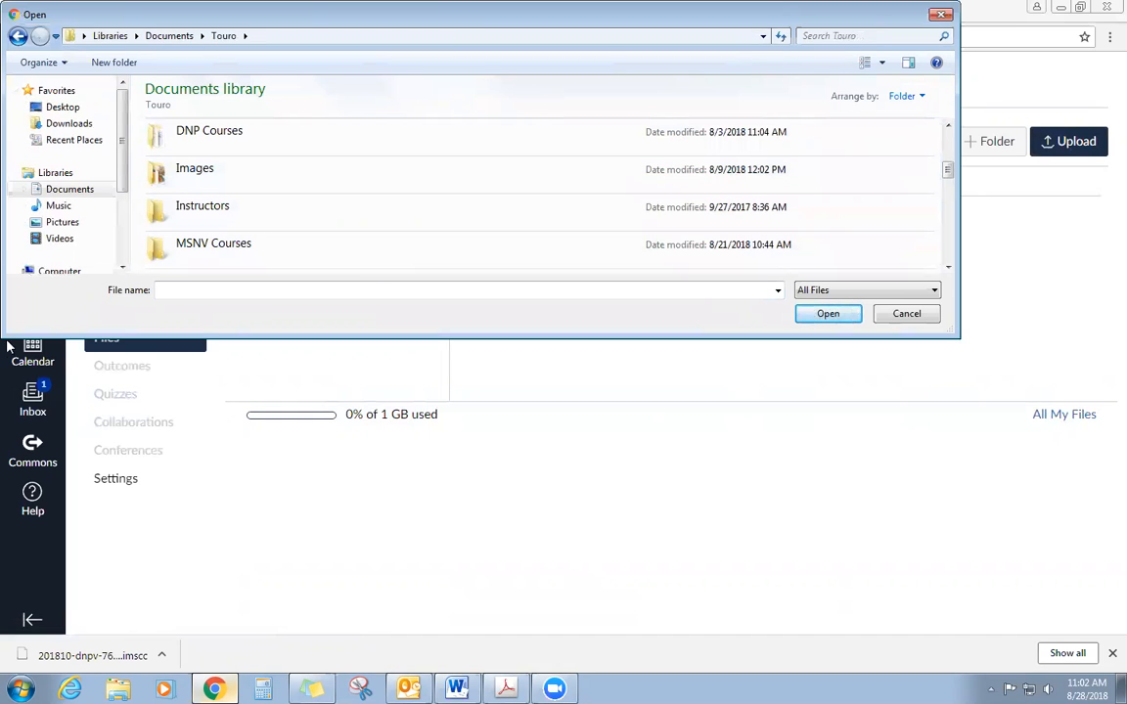
{"action": "double_click", "coordinate": [217, 245]}
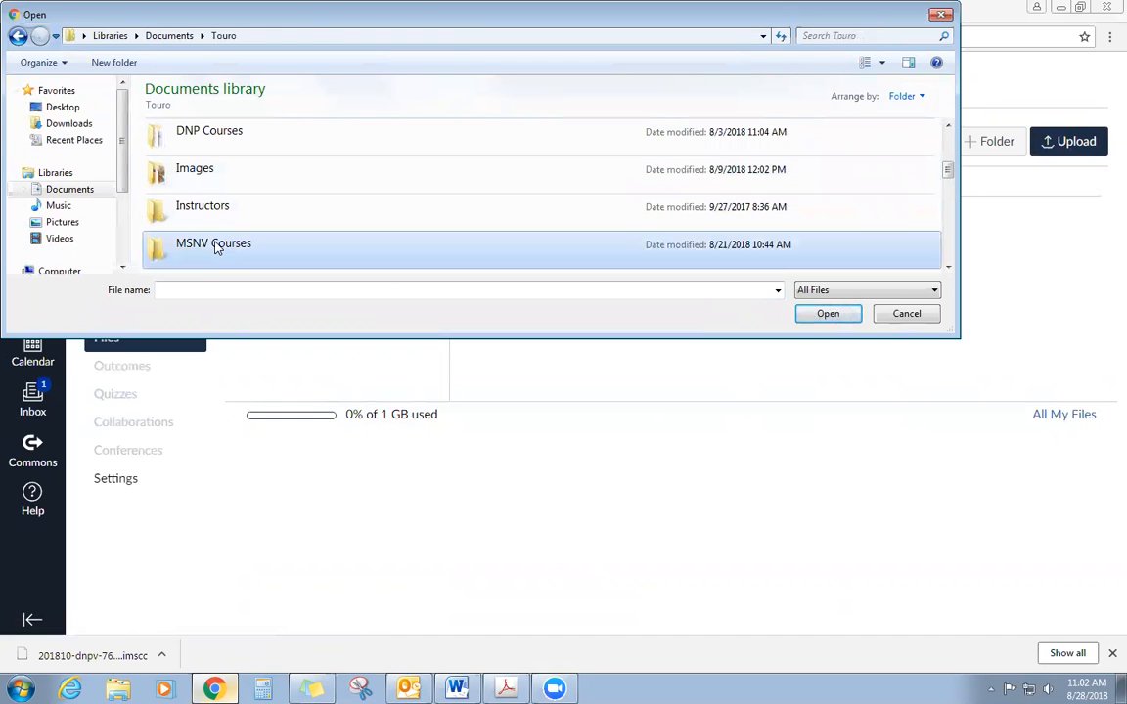
Step: Locate the MSNV 620 course folder and open its PowerPoints subfolder
{"action": "scroll", "coordinate": [392, 216], "scroll_direction": "down", "scroll_amount": 1}
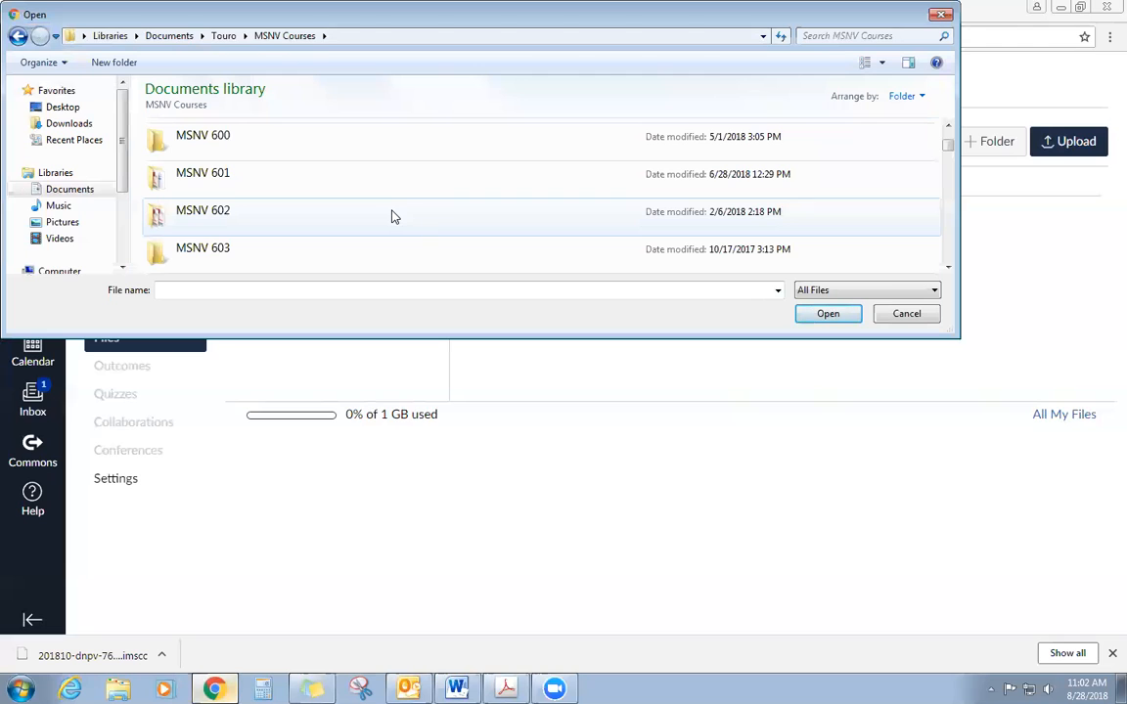
{"action": "scroll", "coordinate": [311, 220], "scroll_direction": "down", "scroll_amount": 7}
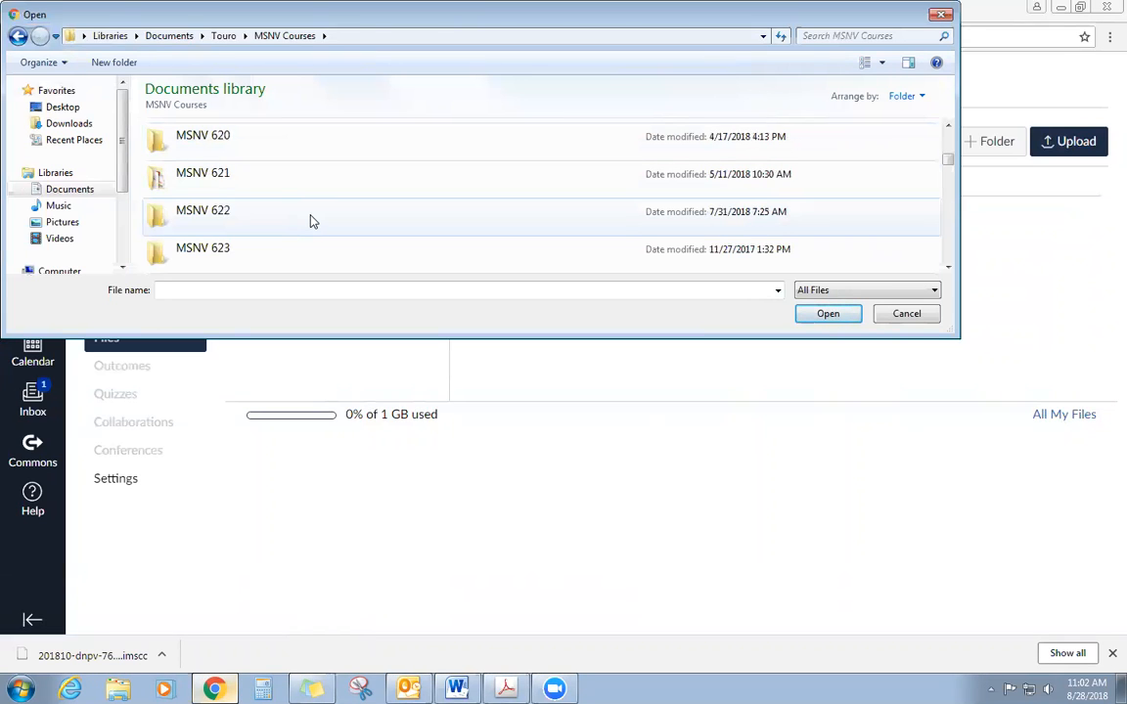
{"action": "scroll", "coordinate": [311, 220], "scroll_direction": "down", "scroll_amount": 2}
{"action": "scroll", "coordinate": [311, 220], "scroll_direction": "up", "scroll_amount": 2}
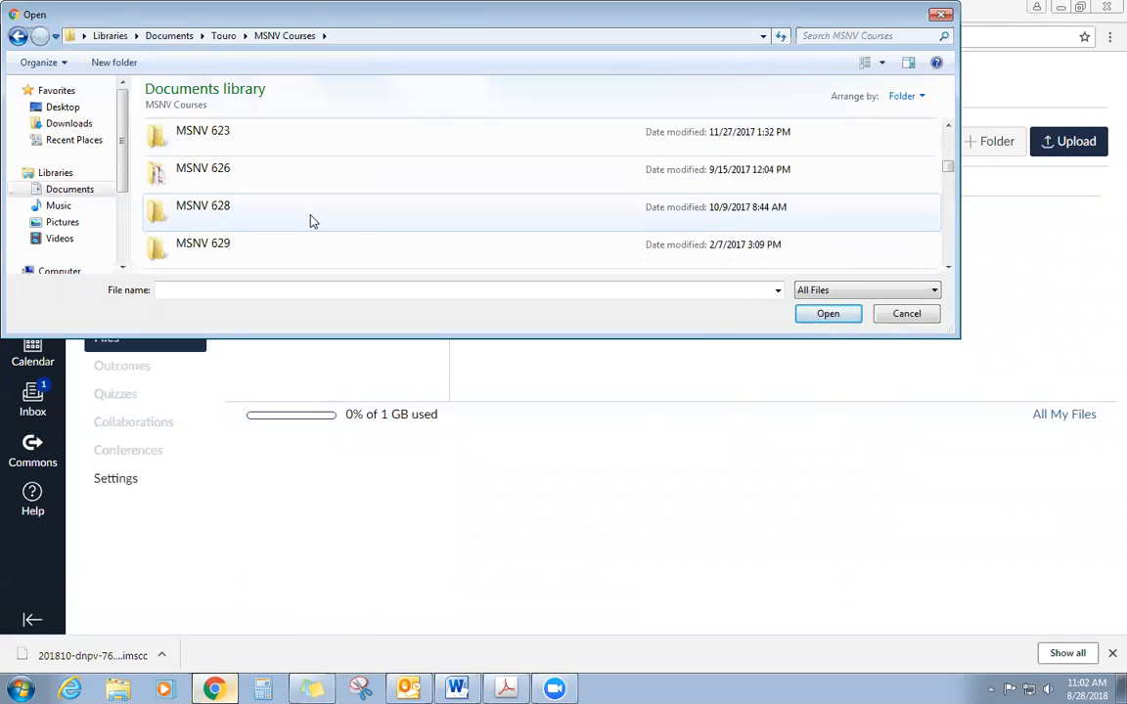
{"action": "scroll", "coordinate": [311, 220], "scroll_direction": "up", "scroll_amount": 1}
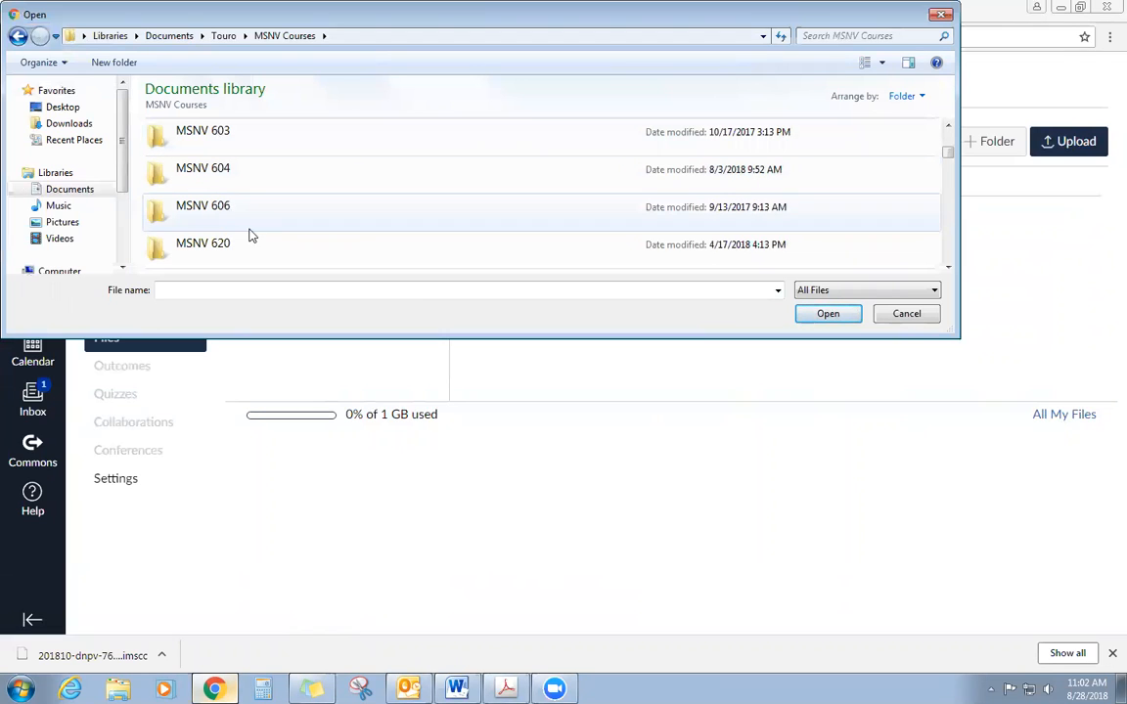
{"action": "double_click", "coordinate": [208, 244]}
{"action": "left_click", "coordinate": [190, 180]}
{"action": "double_click", "coordinate": [191, 180]}
Step: Upload Ch49, Ch50 and vWeek 12 (Drugs Affecting the Reproductive and Integumentary systems) together to the course's PowerPoints folder
{"action": "left_click", "coordinate": [235, 139]}
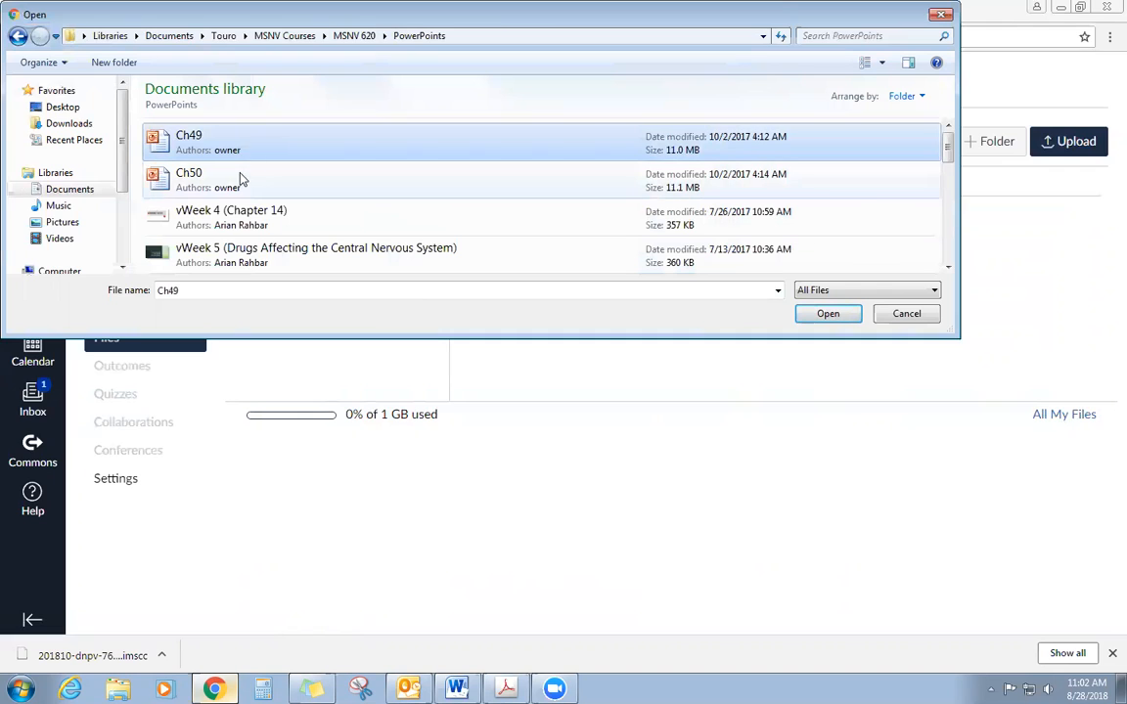
{"action": "left_click", "coordinate": [243, 179], "text": "ctrl"}
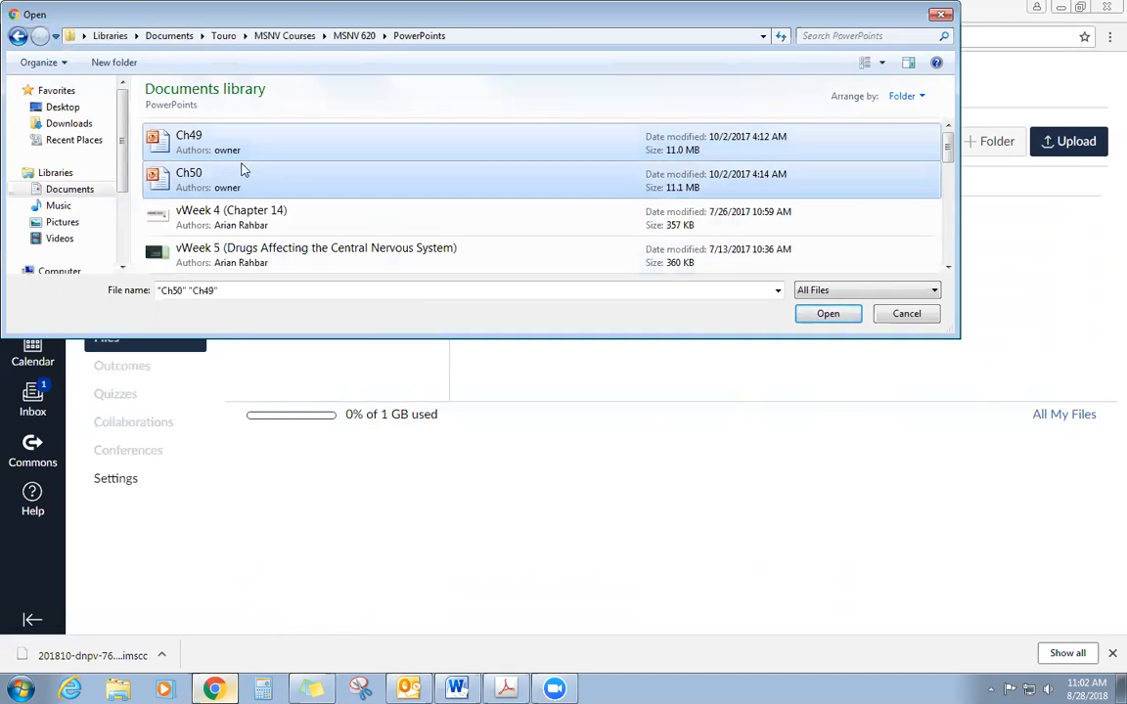
{"action": "scroll", "coordinate": [494, 209], "scroll_direction": "down", "scroll_amount": 2}
{"action": "scroll", "coordinate": [495, 209], "scroll_direction": "down", "scroll_amount": 3}
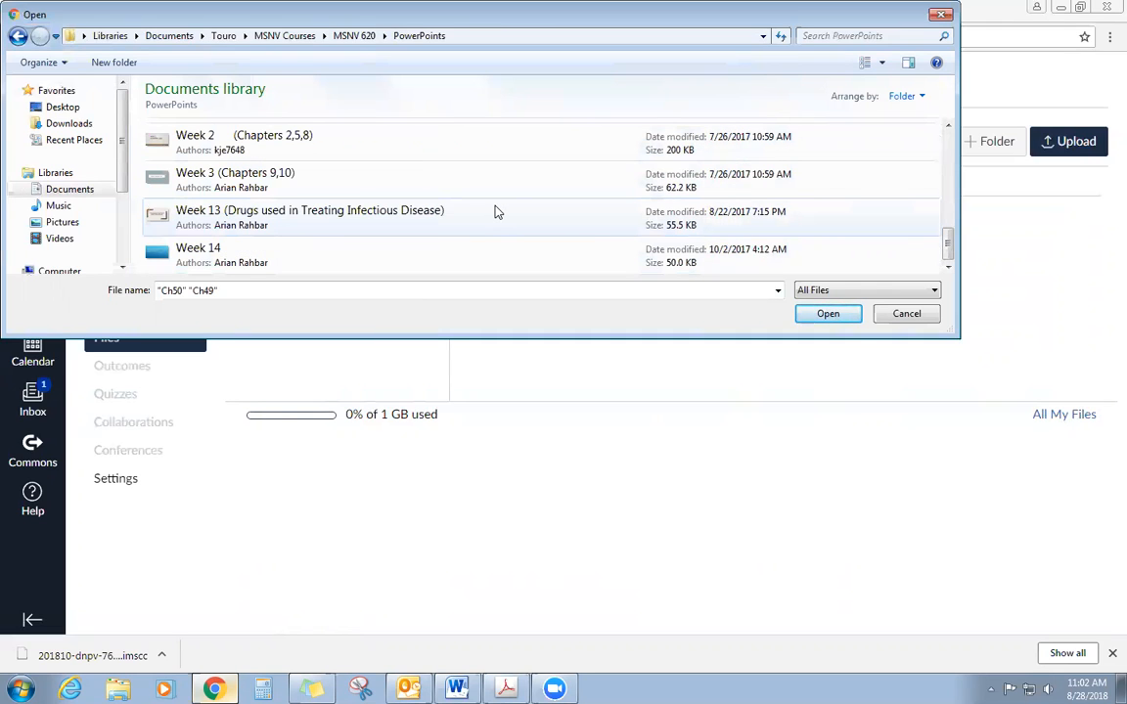
{"action": "scroll", "coordinate": [383, 205], "scroll_direction": "up", "scroll_amount": 3}
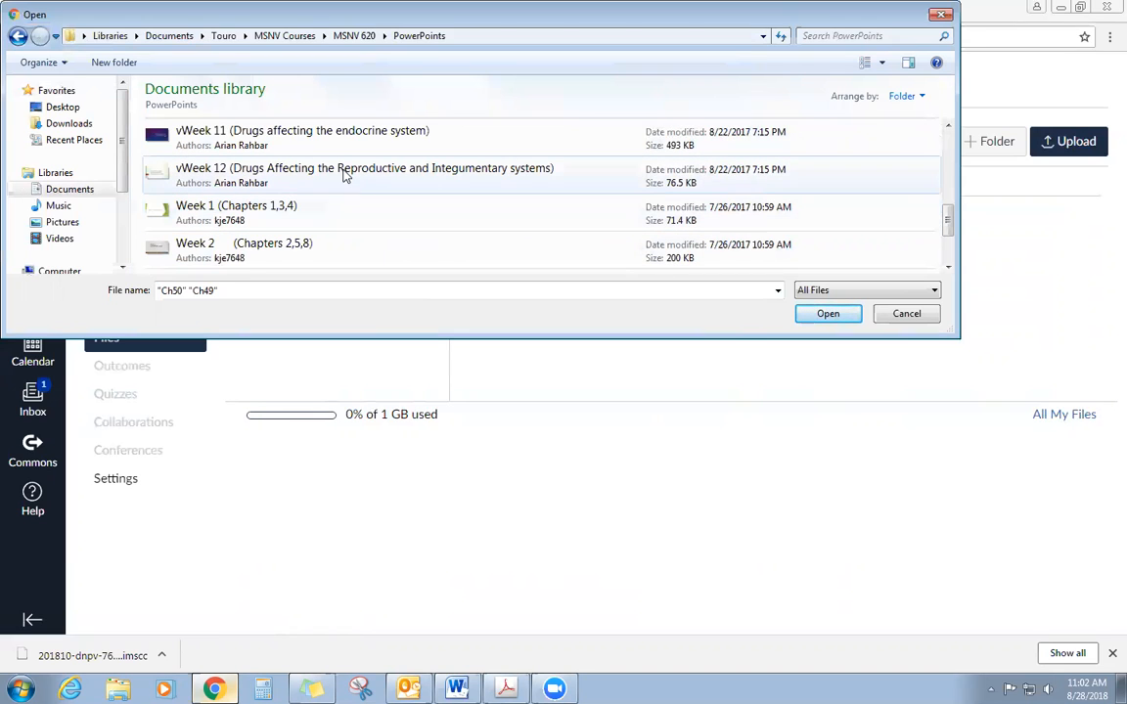
{"action": "left_click", "coordinate": [265, 168], "text": "ctrl"}
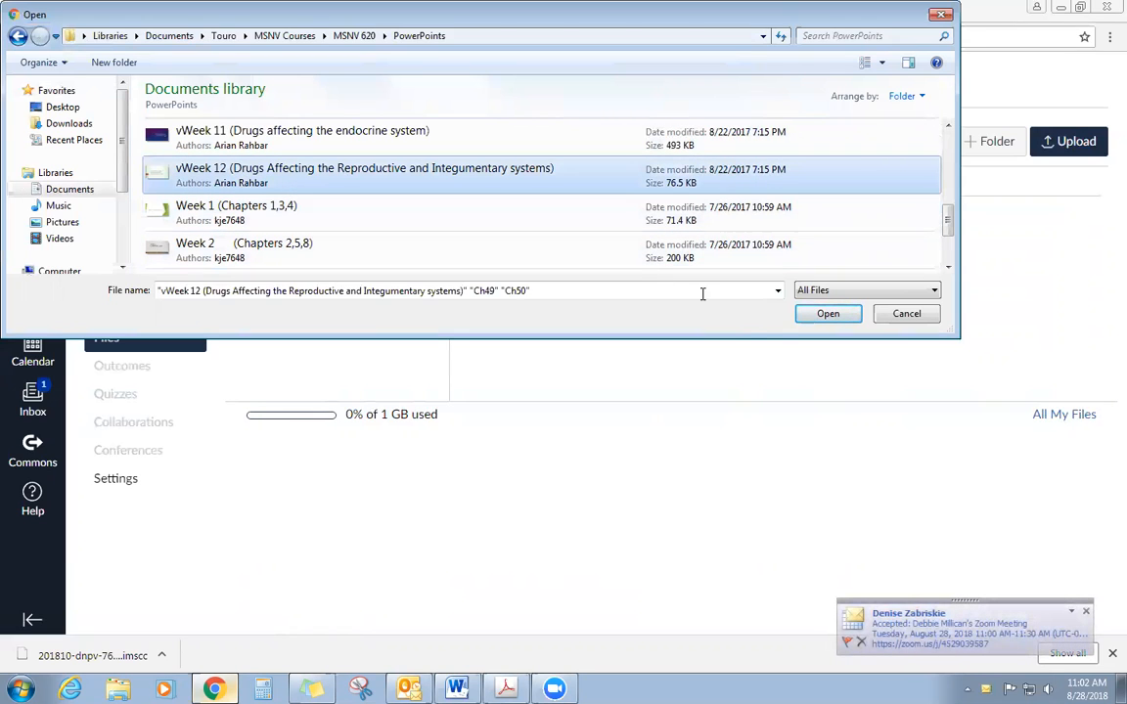
{"action": "left_click", "coordinate": [827, 314]}
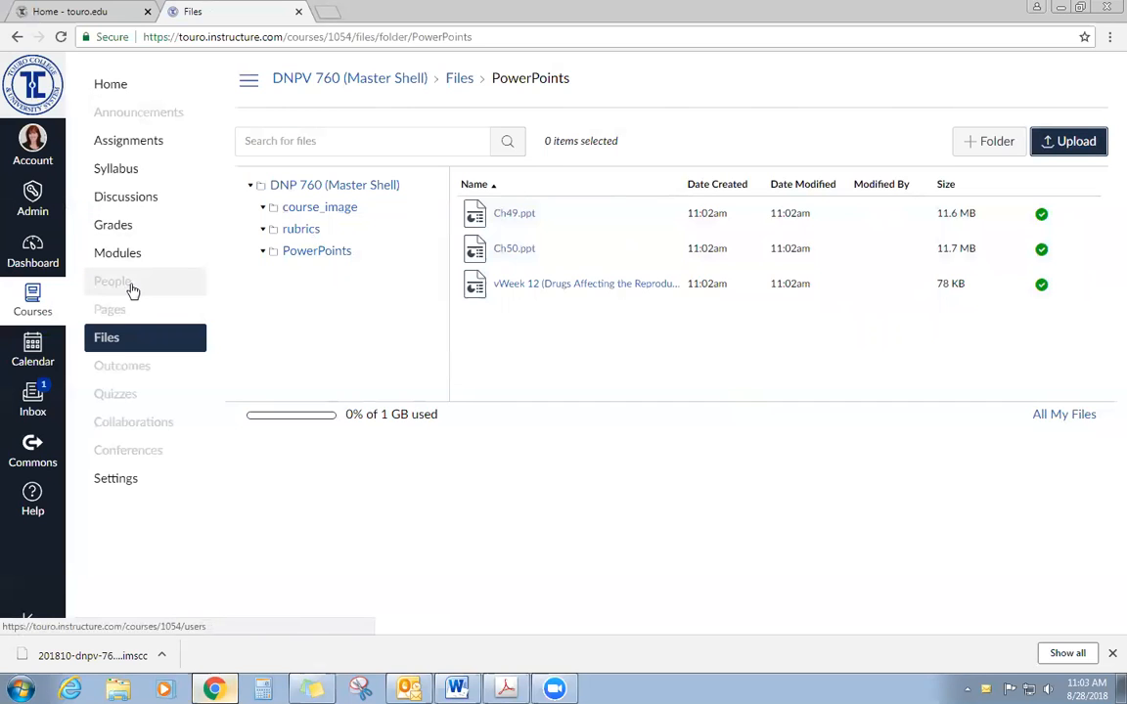
Step: Open the Textbooks page from the Welcome - Start Here! module for editing and delete its bookshelf picture
{"action": "left_click", "coordinate": [119, 253]}
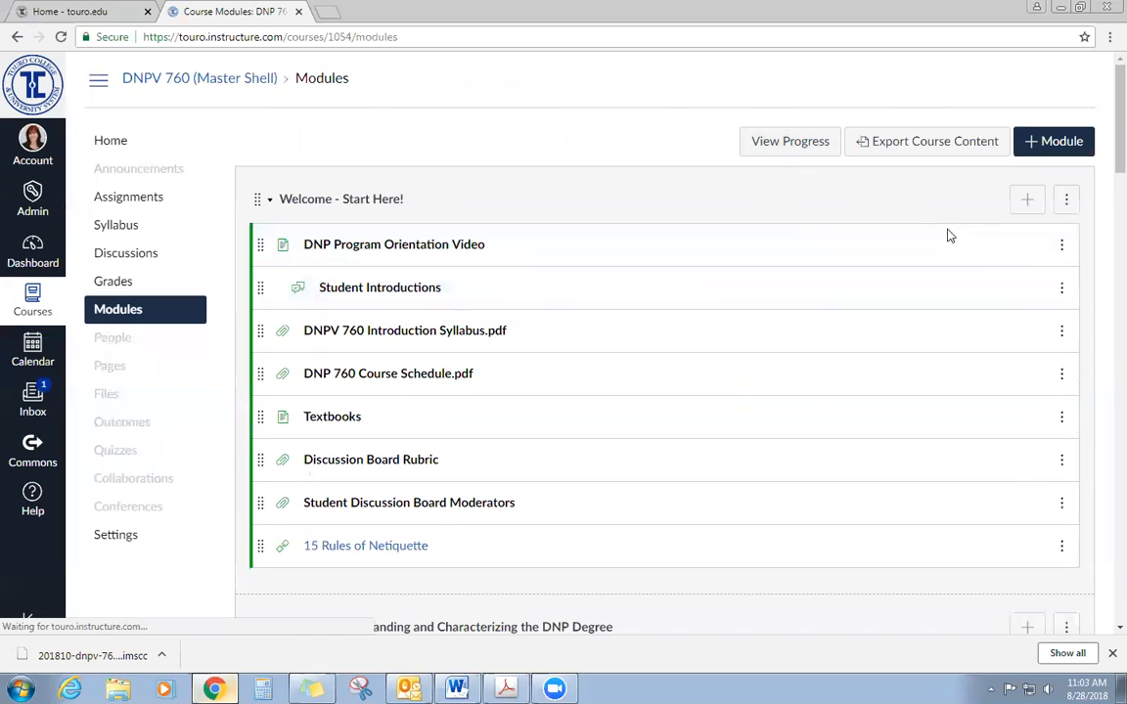
{"action": "scroll", "coordinate": [594, 438], "scroll_direction": "down", "scroll_amount": 1}
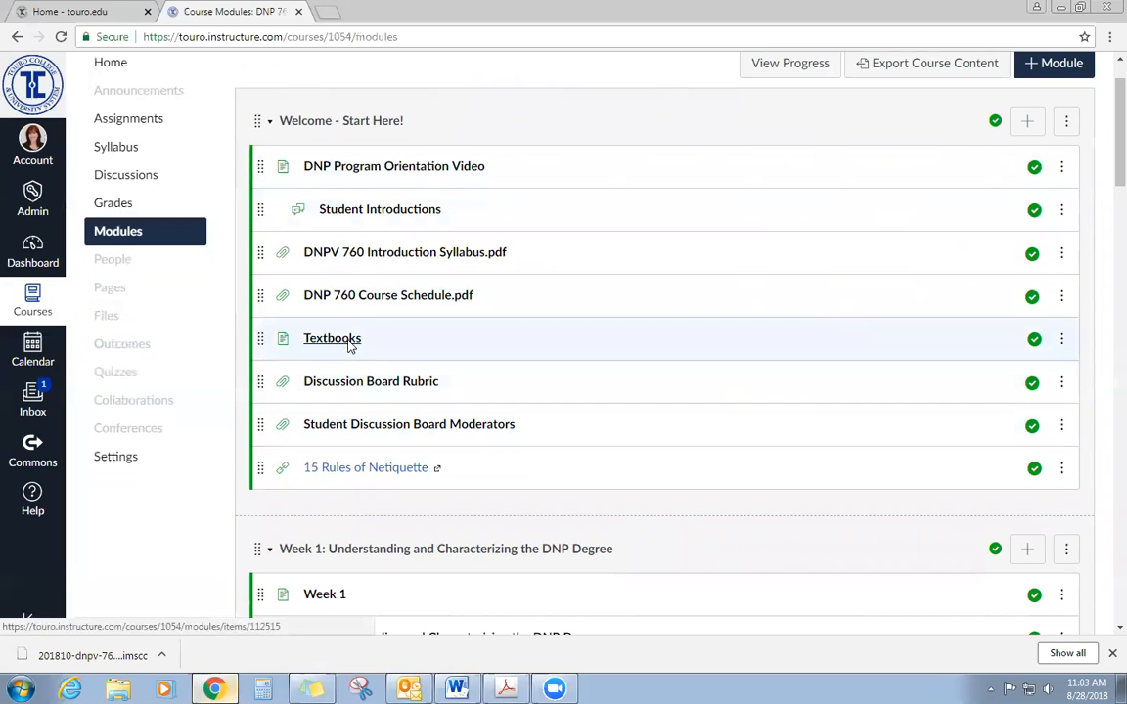
{"action": "left_click", "coordinate": [656, 349]}
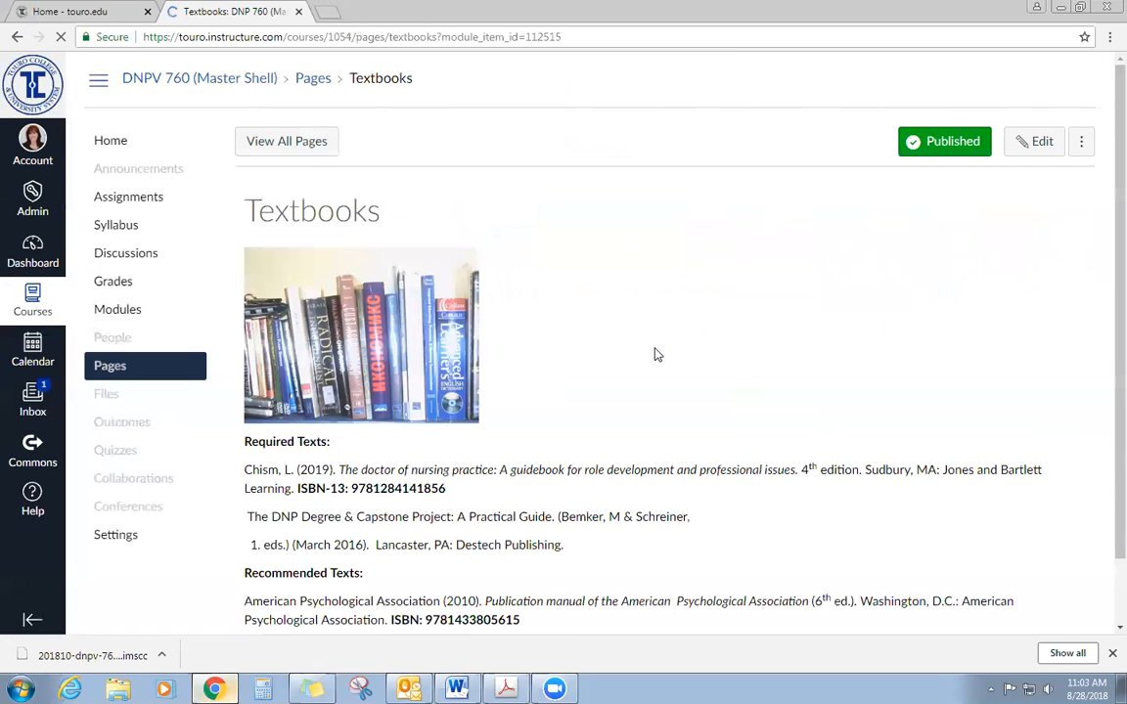
{"action": "left_click", "coordinate": [1029, 144]}
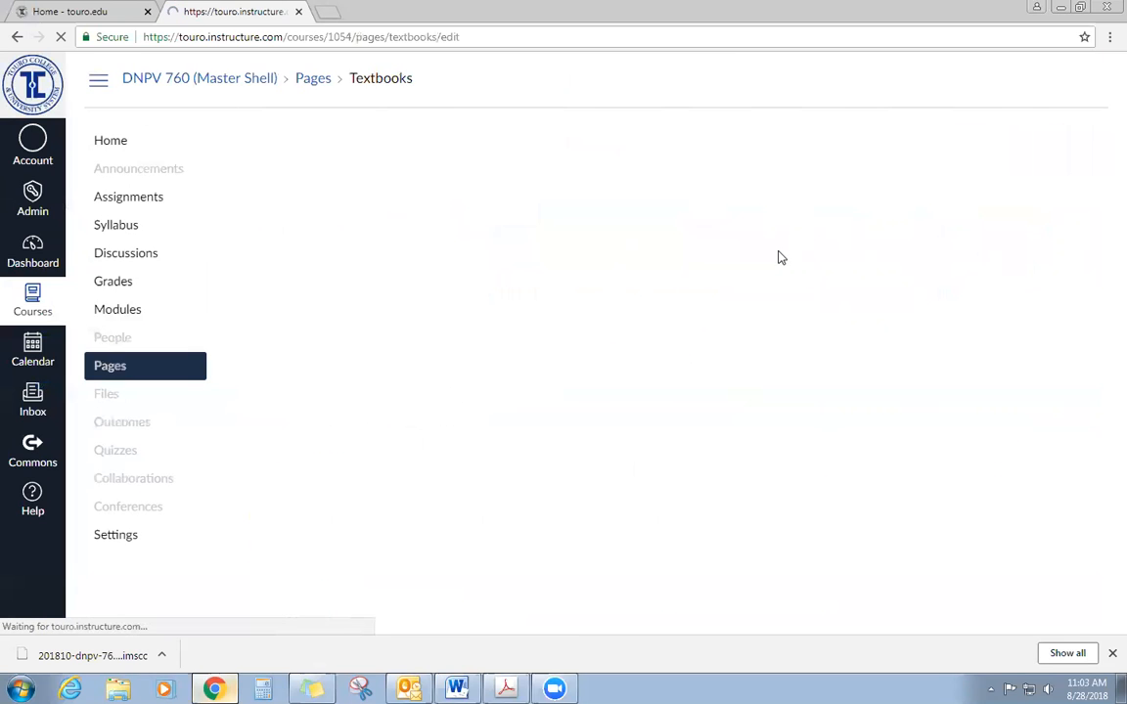
{"action": "left_click", "coordinate": [400, 365]}
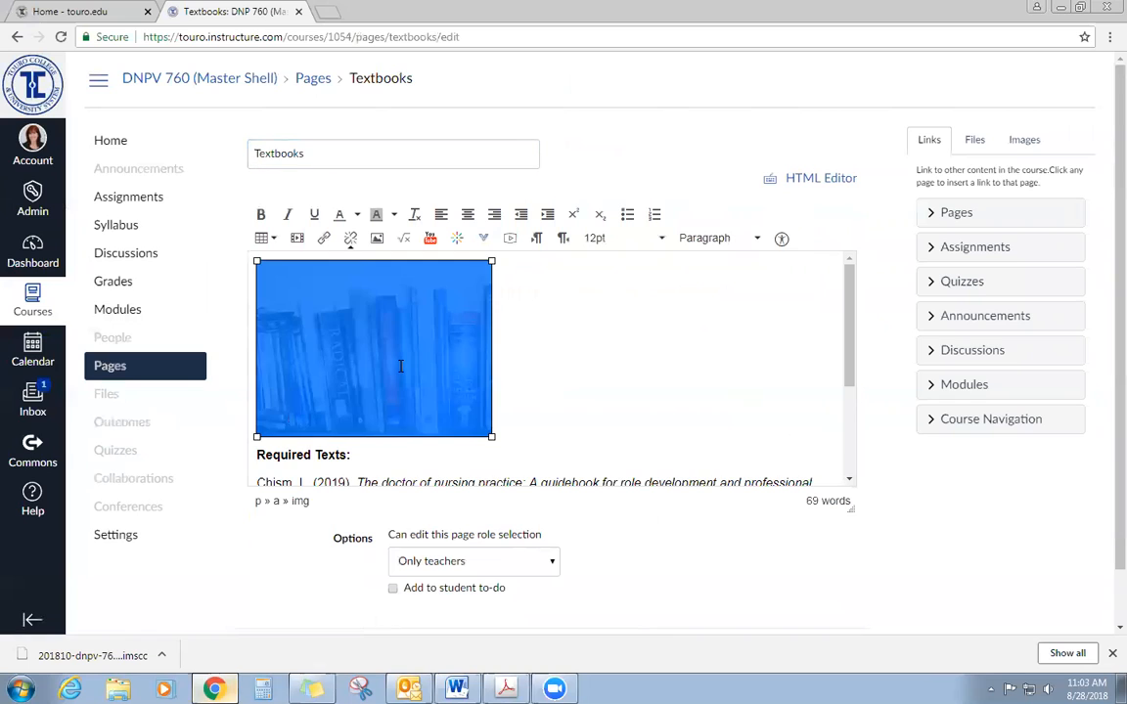
{"action": "key", "text": "Delete"}
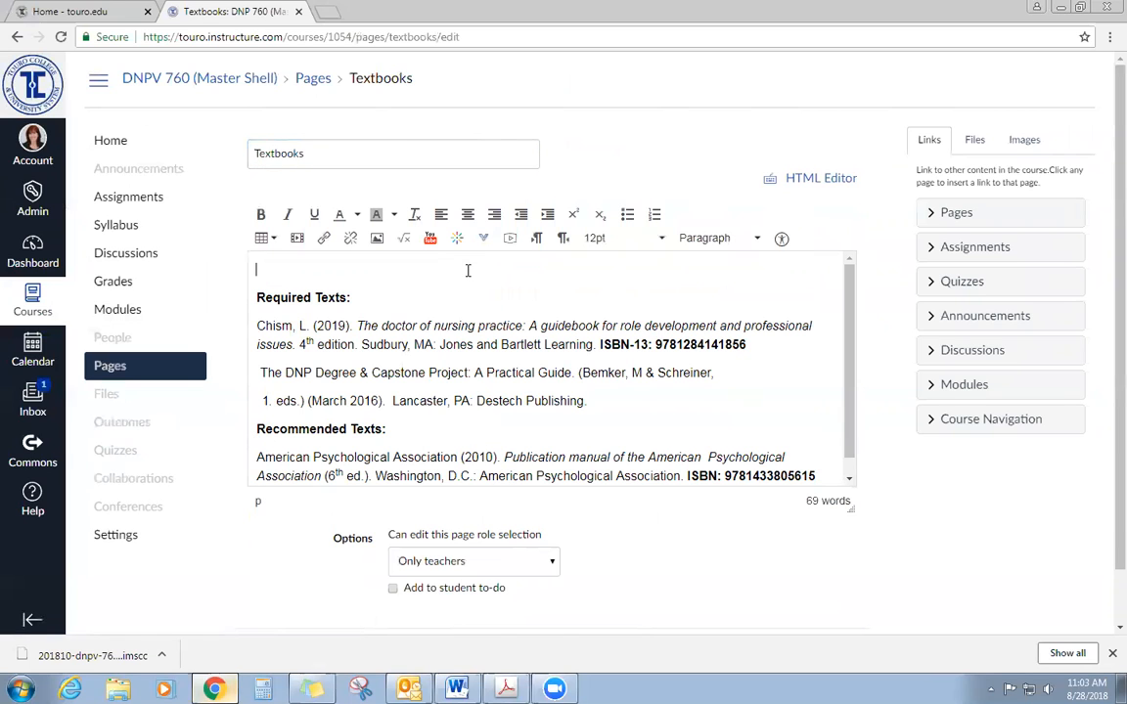
Step: Start embedding a Canvas image in the Textbooks page and look through the My files and Course files folders
{"action": "left_click", "coordinate": [376, 237]}
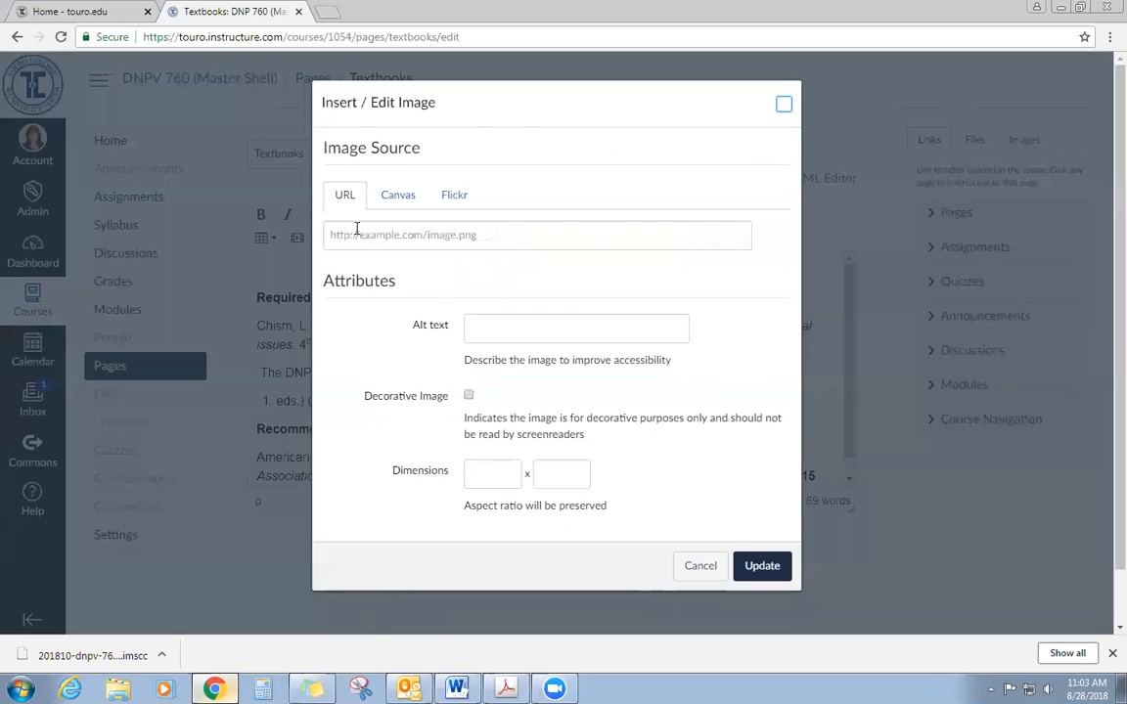
{"action": "left_click", "coordinate": [399, 197]}
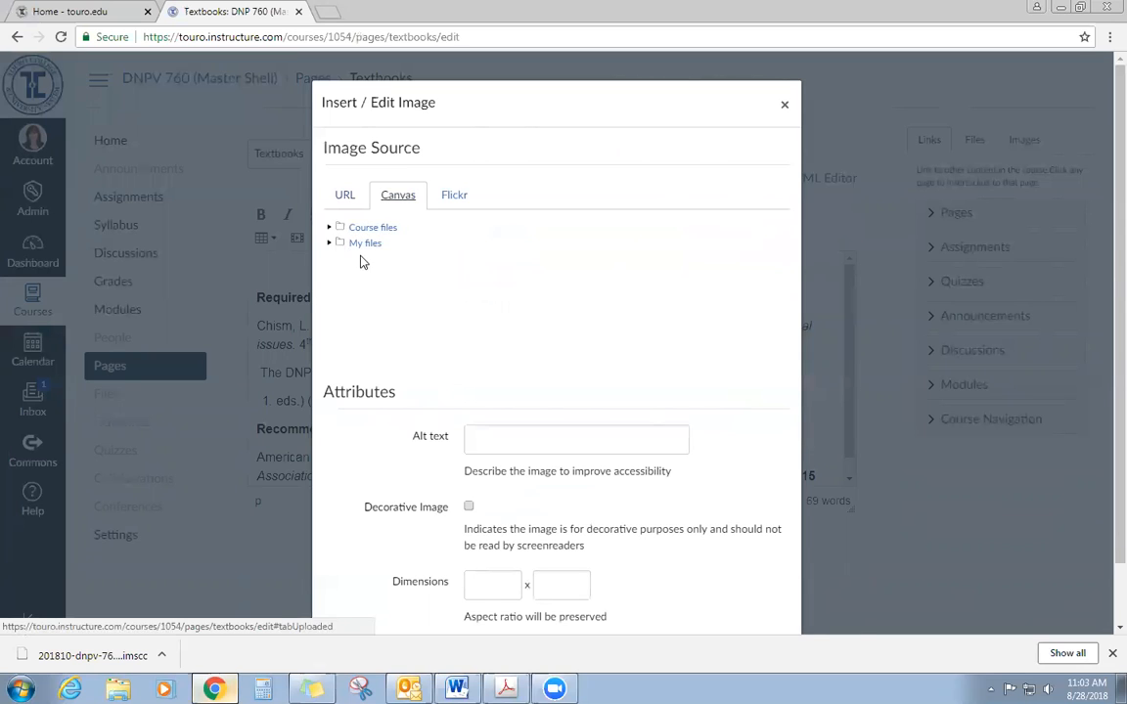
{"action": "left_click", "coordinate": [329, 245]}
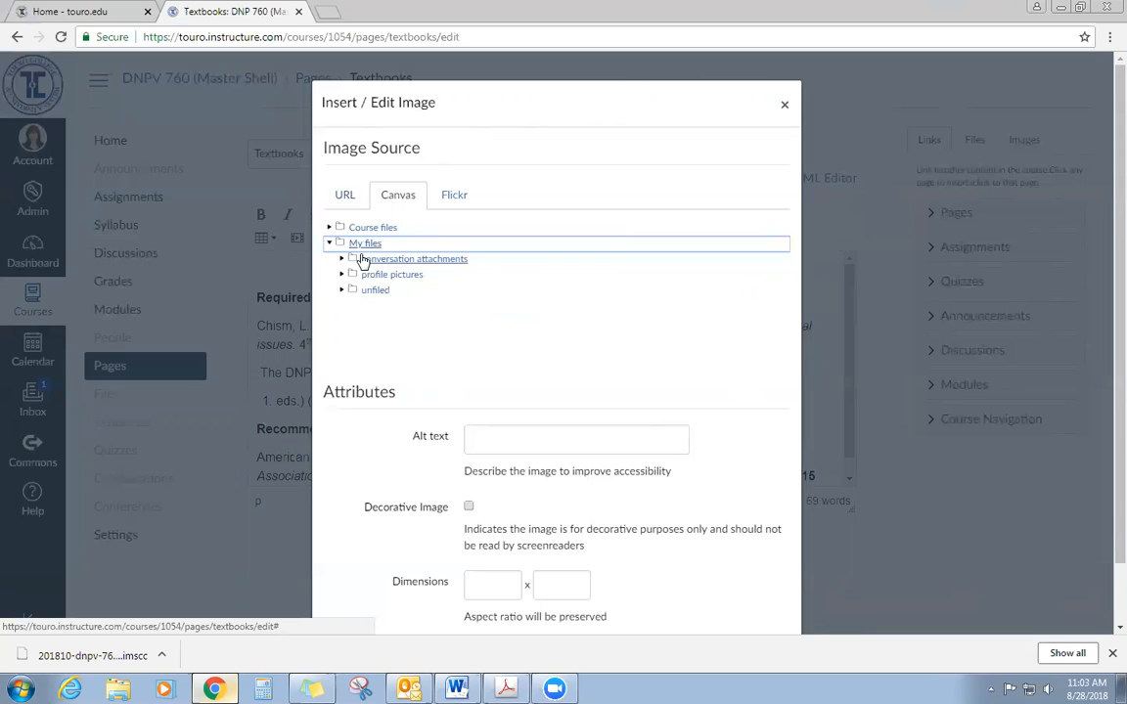
{"action": "left_click", "coordinate": [328, 243]}
{"action": "left_click", "coordinate": [329, 227]}
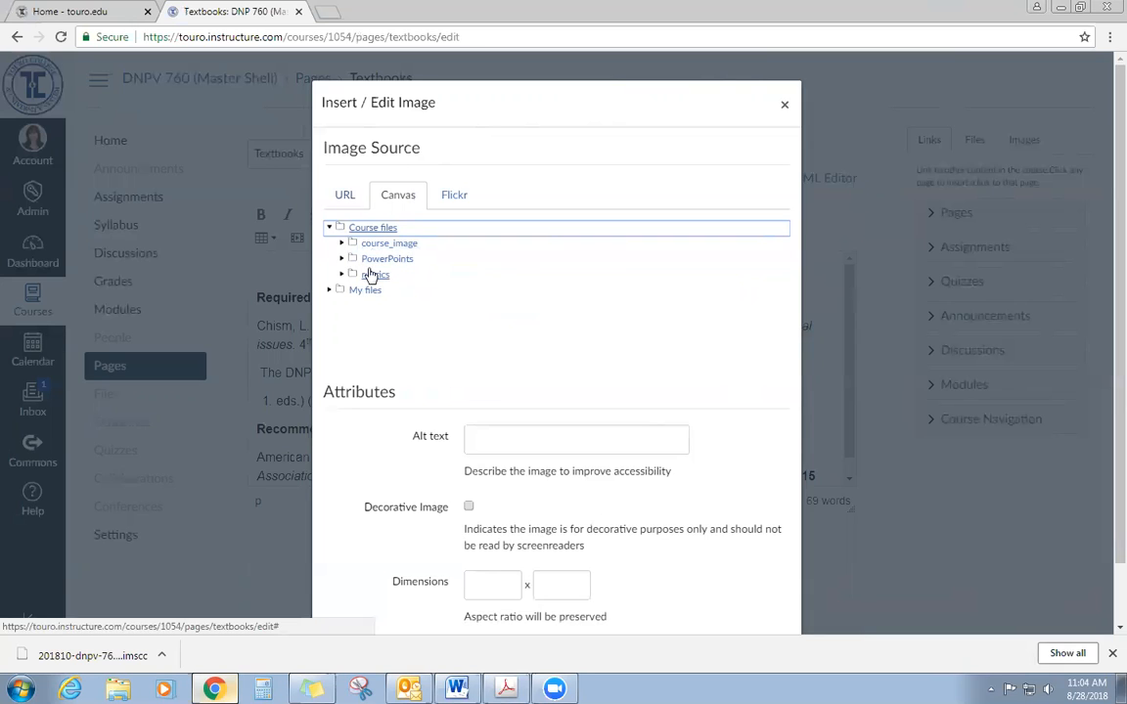
Step: Look through the images in the course_image folder for a replacement picture, and close the image dialog without inserting one
{"action": "left_click", "coordinate": [389, 243]}
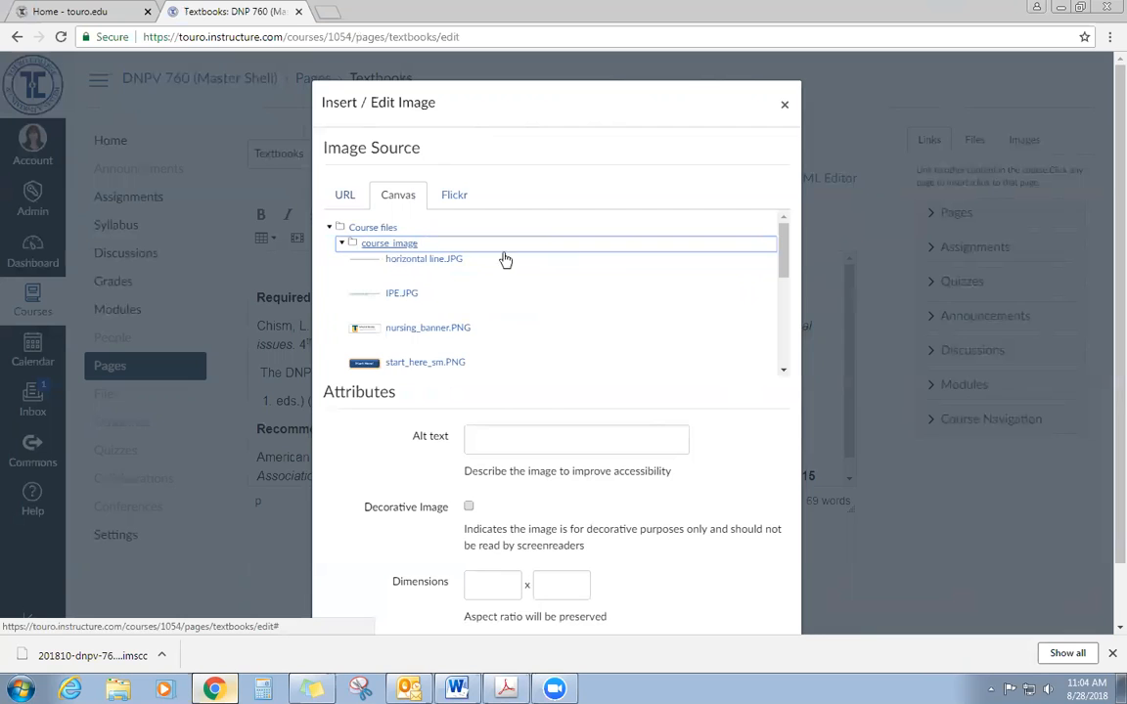
{"action": "scroll", "coordinate": [455, 309], "scroll_direction": "down", "scroll_amount": 4}
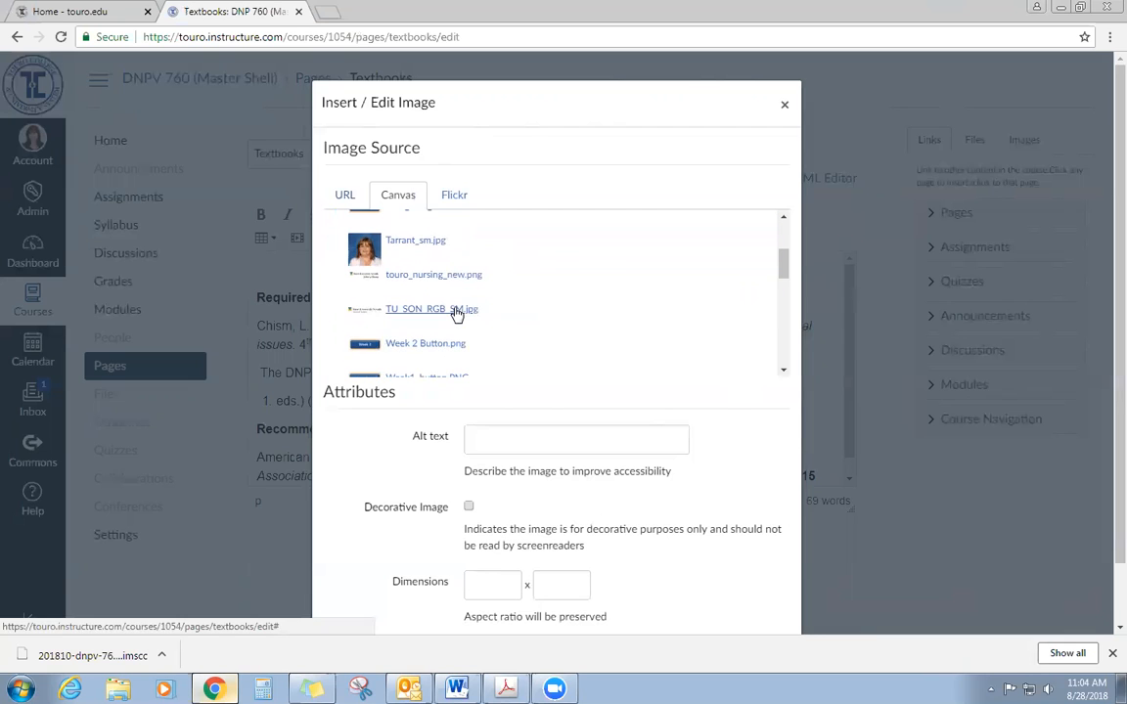
{"action": "scroll", "coordinate": [456, 313], "scroll_direction": "up", "scroll_amount": 4}
{"action": "scroll", "coordinate": [457, 315], "scroll_direction": "down", "scroll_amount": 4}
{"action": "scroll", "coordinate": [458, 315], "scroll_direction": "down", "scroll_amount": 10}
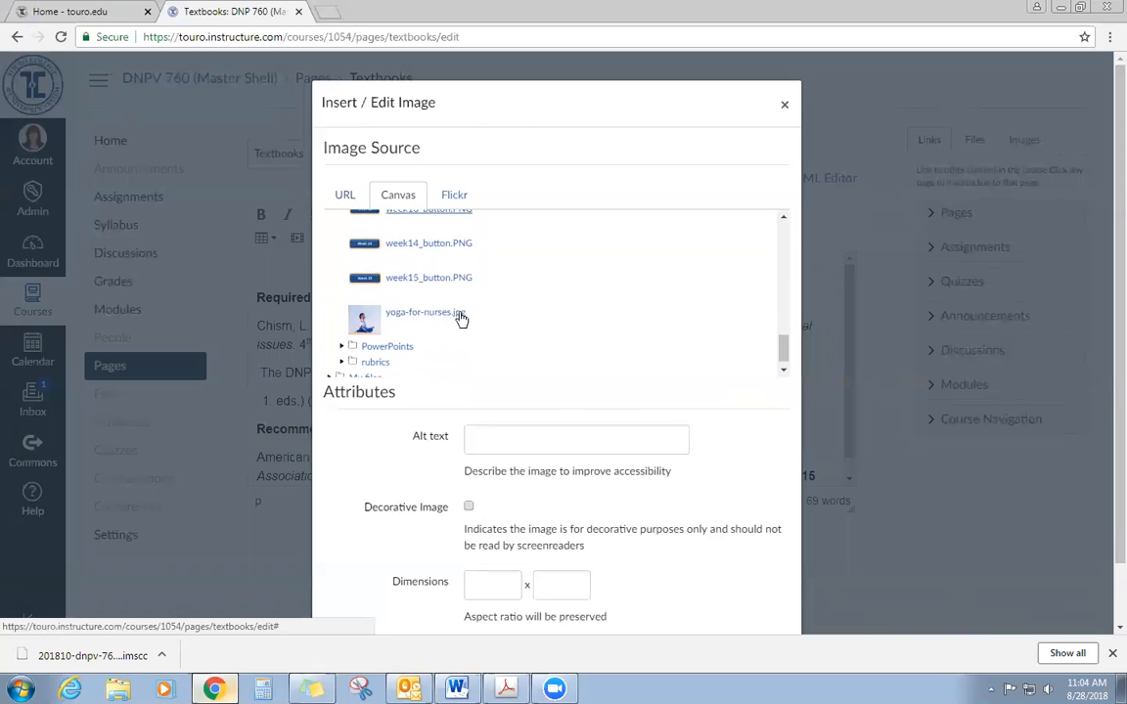
{"action": "scroll", "coordinate": [478, 326], "scroll_direction": "up", "scroll_amount": 6}
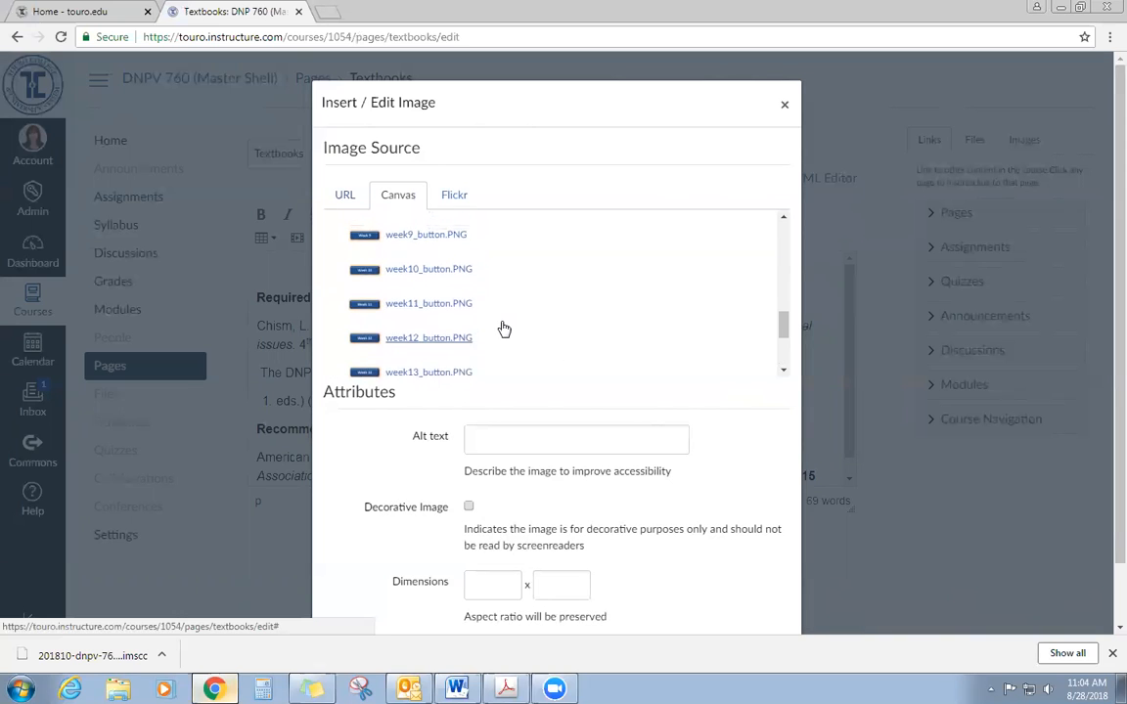
{"action": "scroll", "coordinate": [504, 326], "scroll_direction": "up", "scroll_amount": 5}
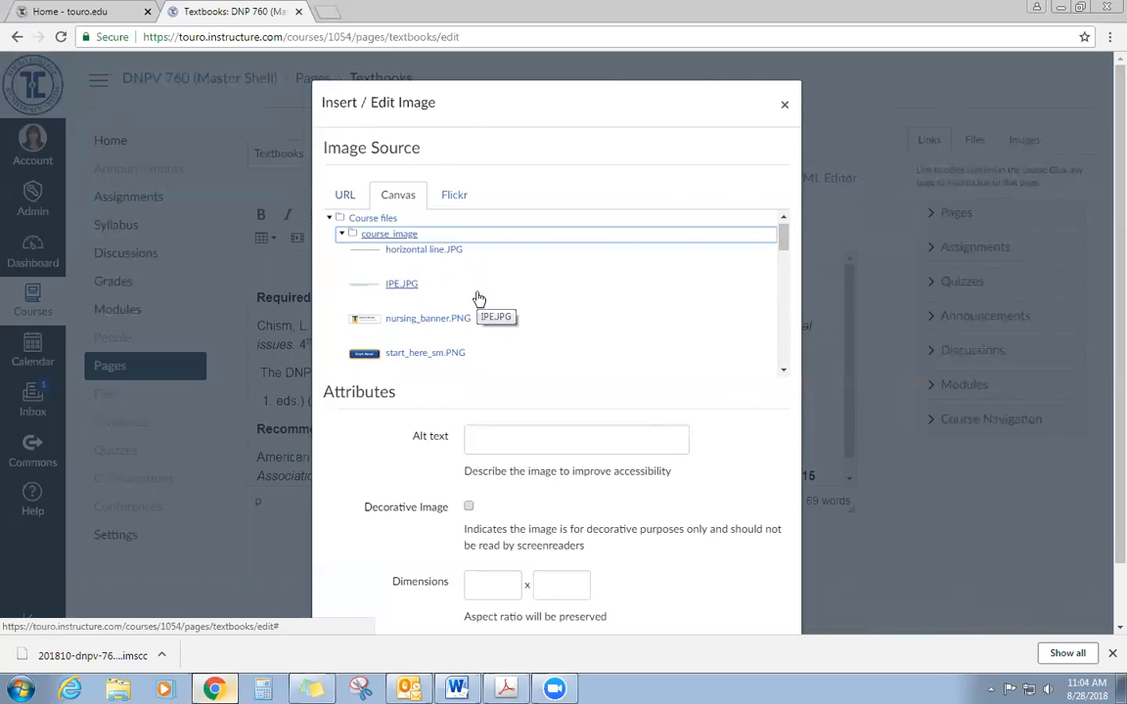
{"action": "left_click", "coordinate": [783, 105]}
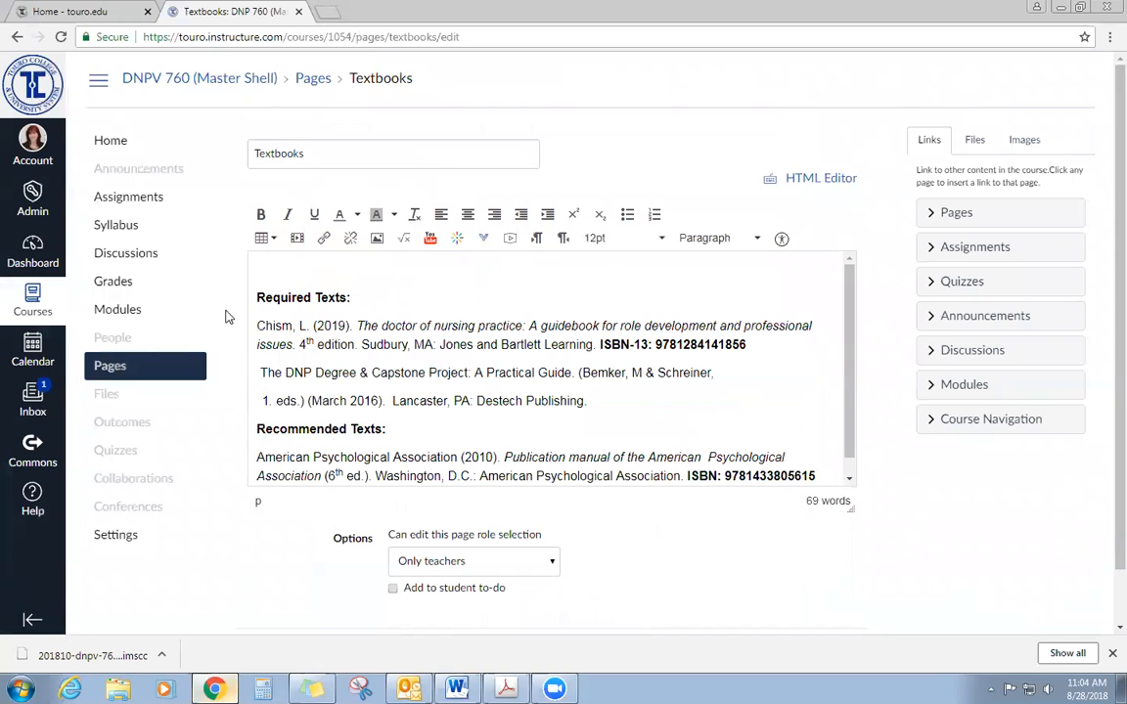
Step: Leave the Textbooks page without saving, check the PowerPoints folder in the course files, and open the course_image folder
{"action": "left_click", "coordinate": [115, 405]}
{"action": "left_click", "coordinate": [577, 115]}
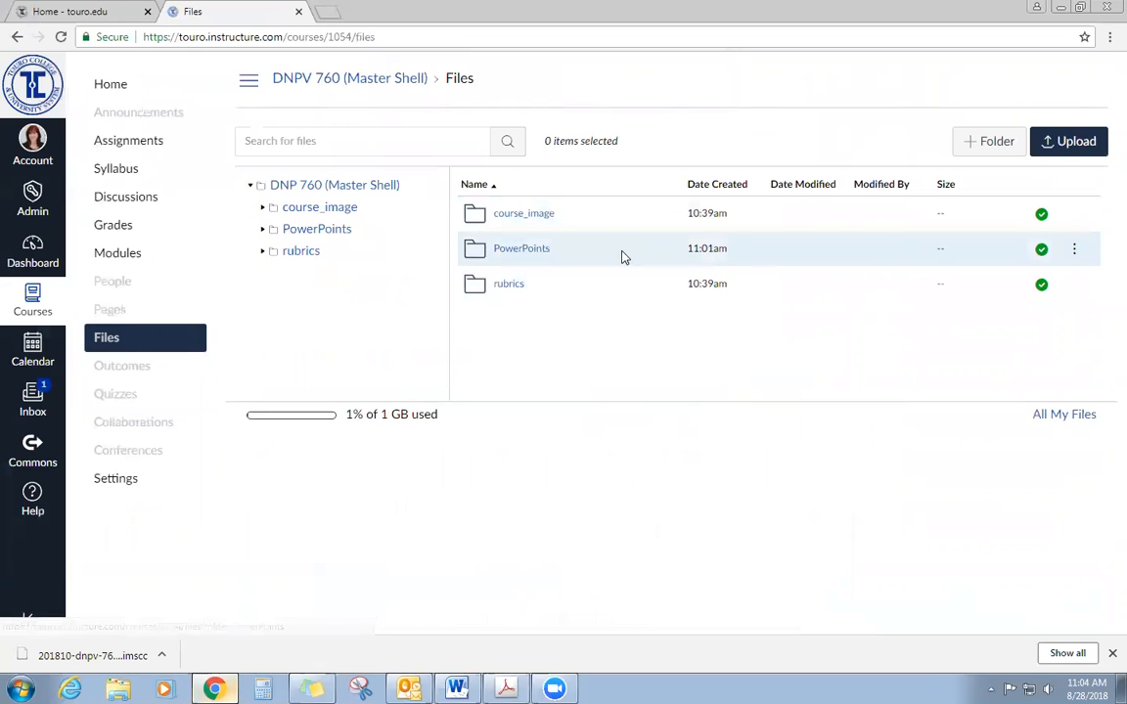
{"action": "left_click", "coordinate": [494, 253]}
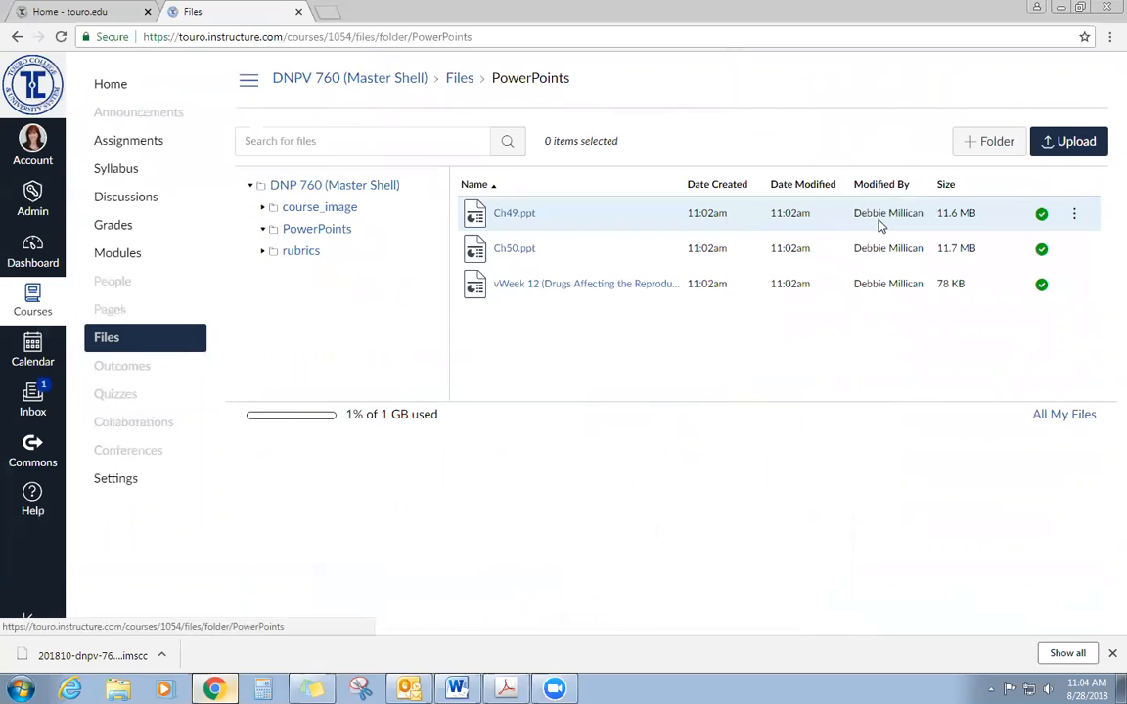
{"action": "left_click", "coordinate": [319, 208]}
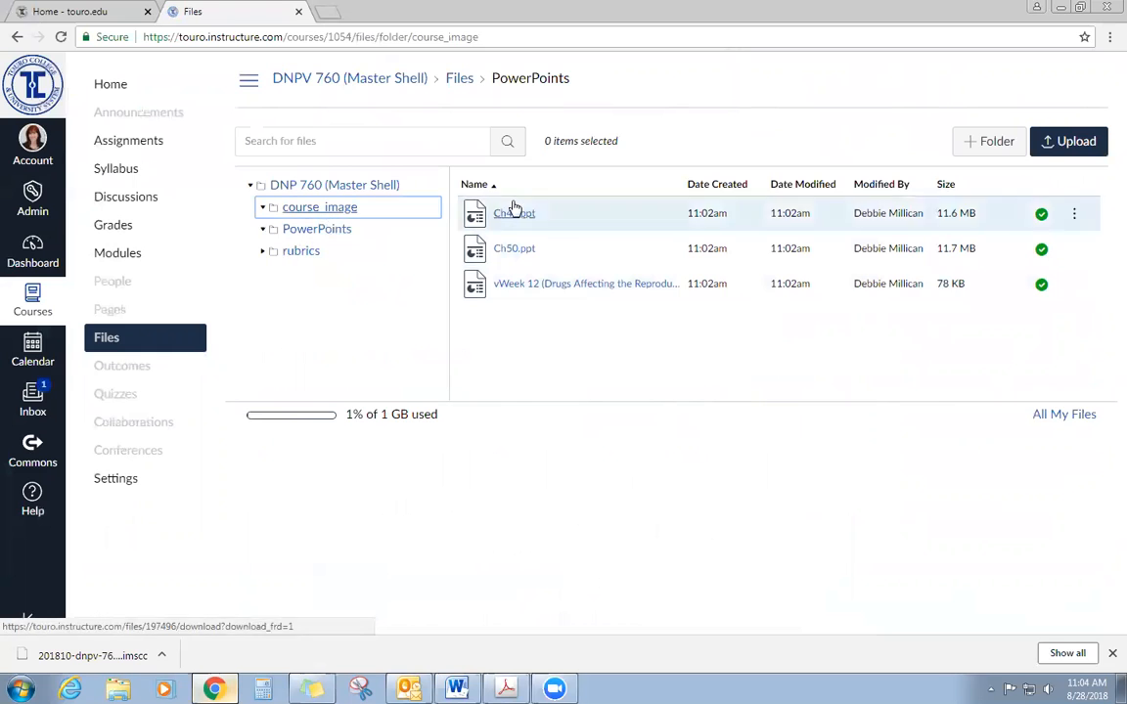
Step: Start an upload to the course_image folder and open the Images folder within Touro in the Documents library
{"action": "left_click", "coordinate": [1062, 149]}
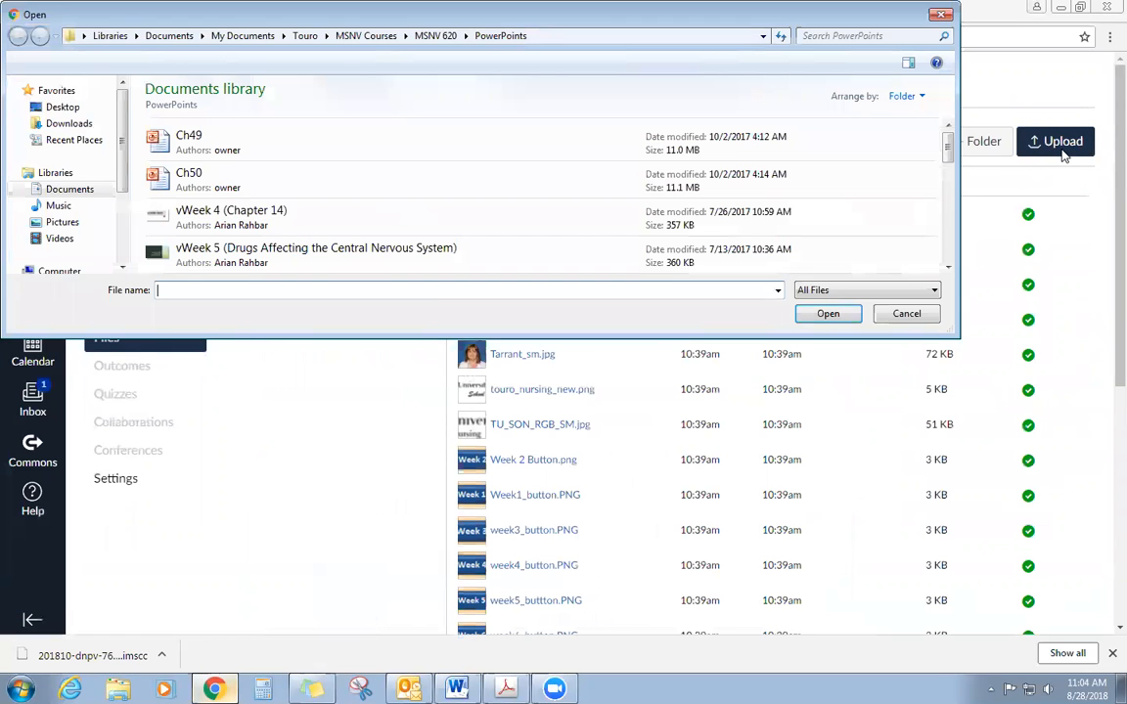
{"action": "left_click", "coordinate": [69, 190]}
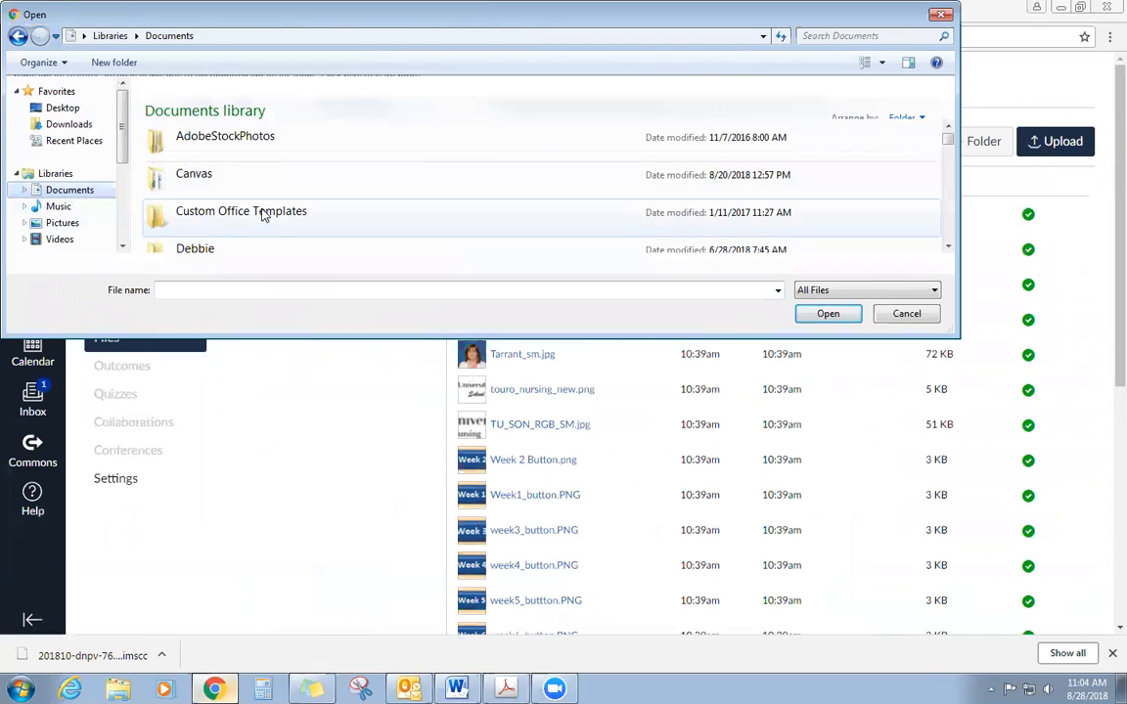
{"action": "left_click_drag", "start_coordinate": [946, 162], "coordinate": [947, 197]}
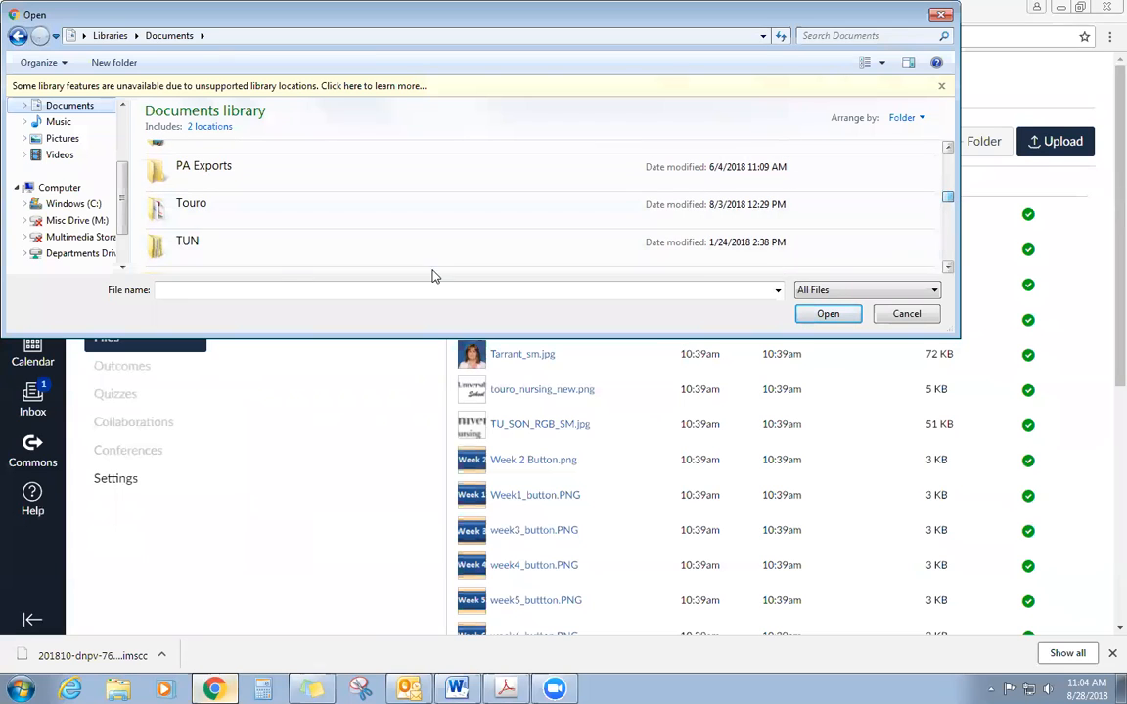
{"action": "double_click", "coordinate": [195, 210]}
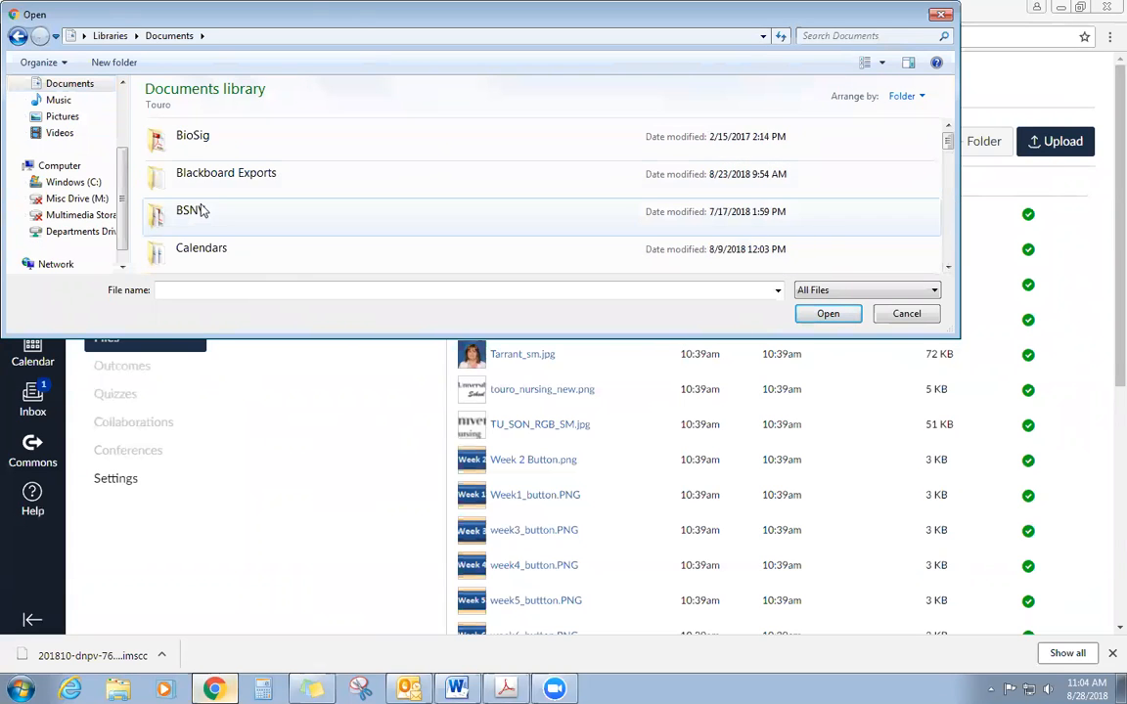
{"action": "scroll", "coordinate": [453, 219], "scroll_direction": "down", "scroll_amount": 2}
{"action": "scroll", "coordinate": [453, 219], "scroll_direction": "down", "scroll_amount": 3}
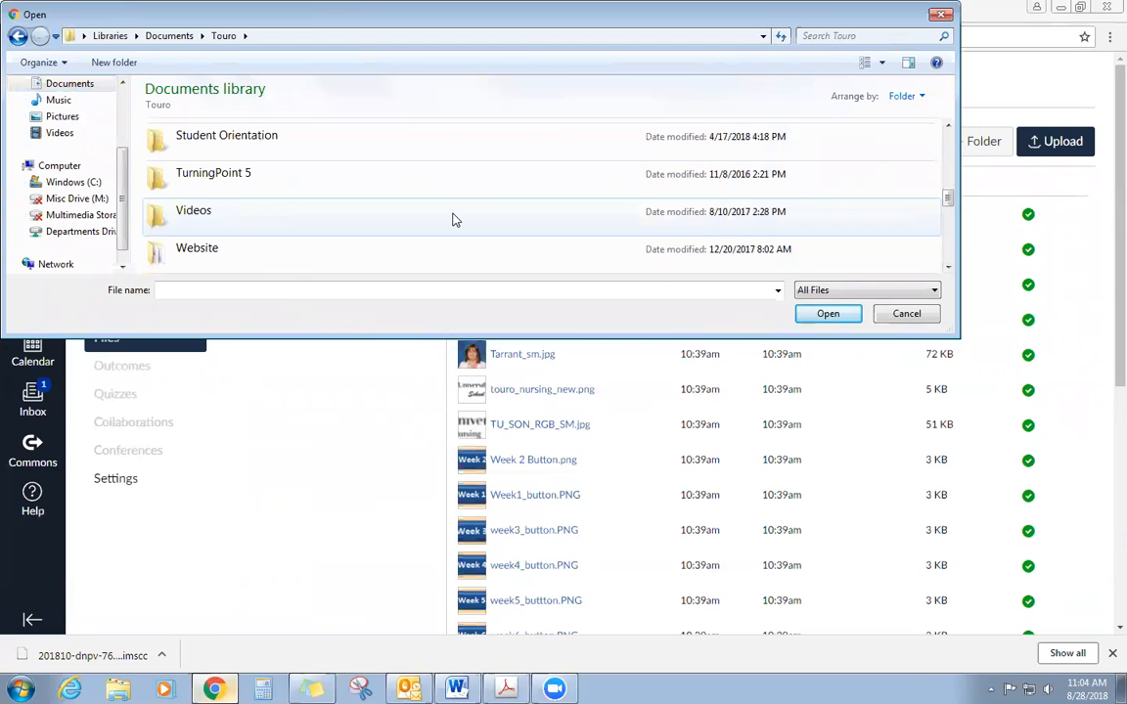
{"action": "scroll", "coordinate": [453, 219], "scroll_direction": "up", "scroll_amount": 5}
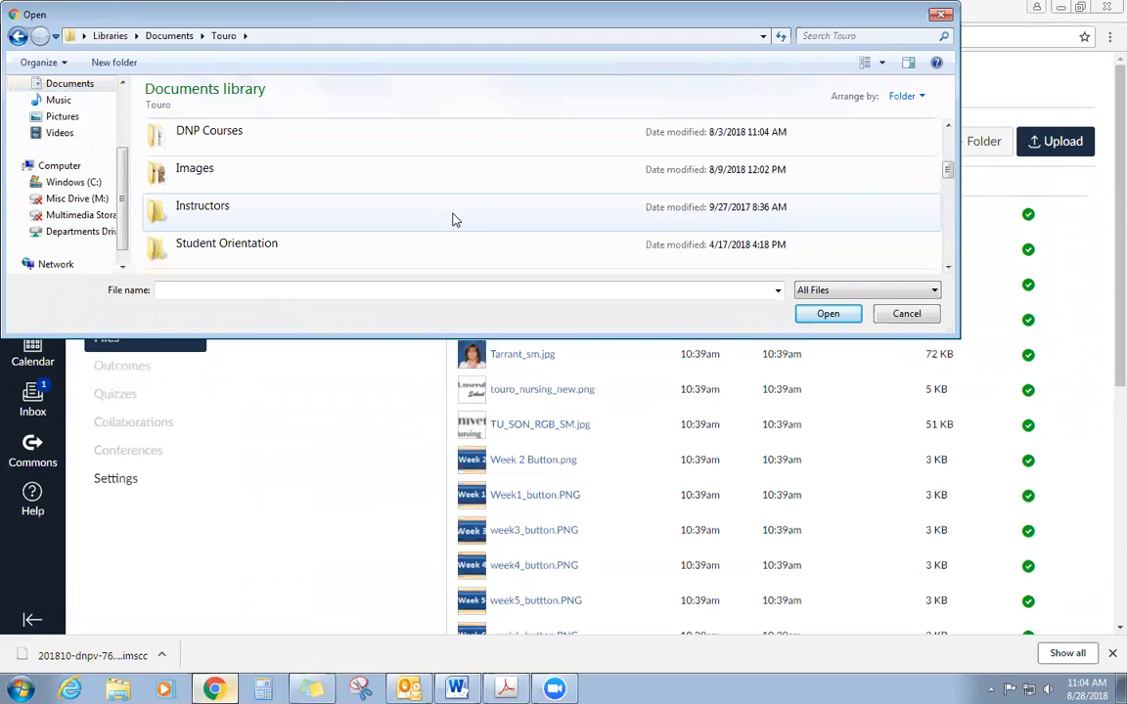
{"action": "scroll", "coordinate": [453, 219], "scroll_direction": "down", "scroll_amount": 2}
{"action": "scroll", "coordinate": [454, 220], "scroll_direction": "up", "scroll_amount": 1}
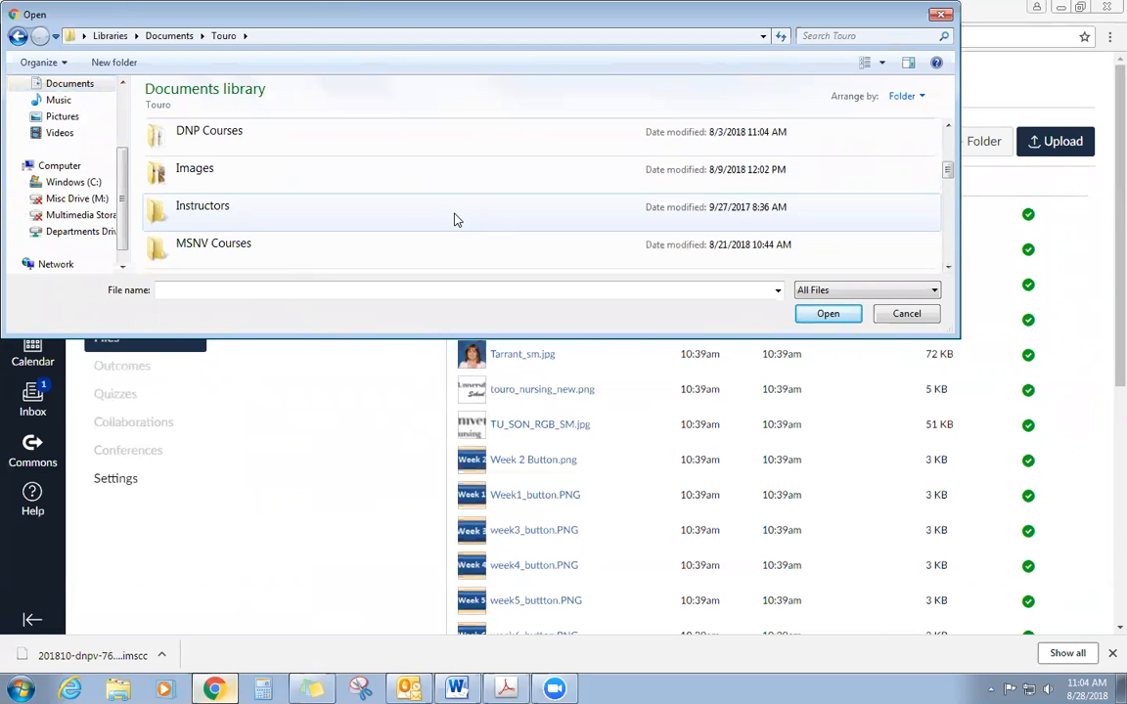
{"action": "double_click", "coordinate": [211, 172]}
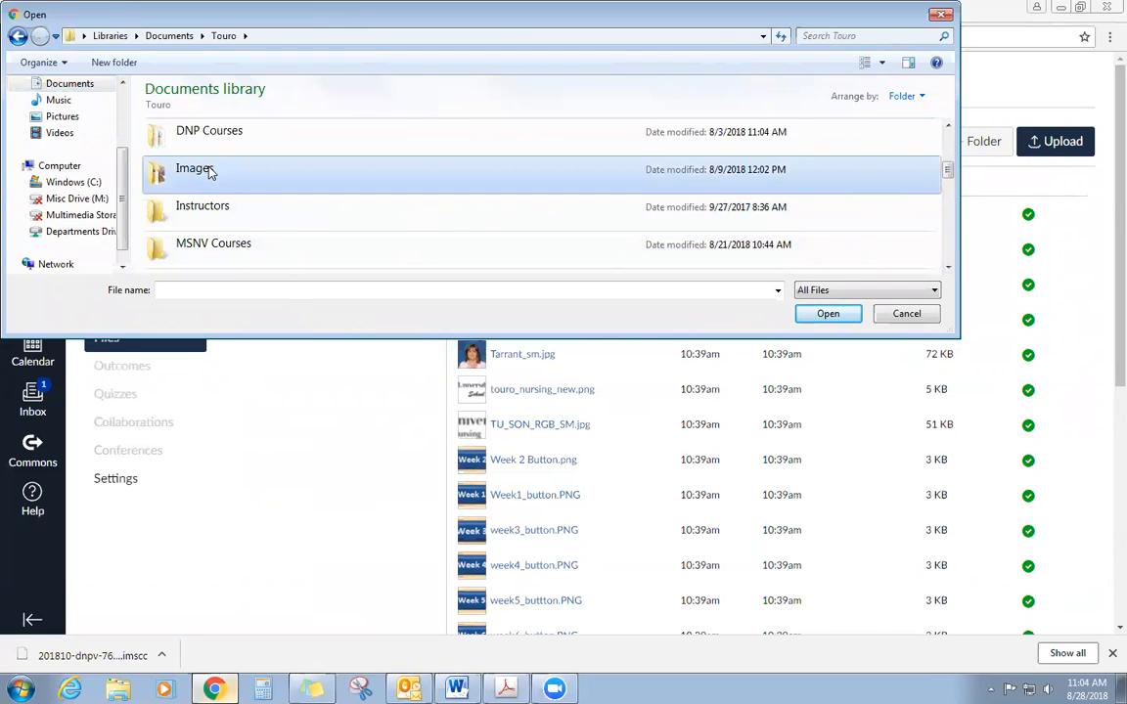
Step: Upload the analysis3, blackboard and Discussion_FNP images together to the course_image folder
{"action": "left_click", "coordinate": [205, 142]}
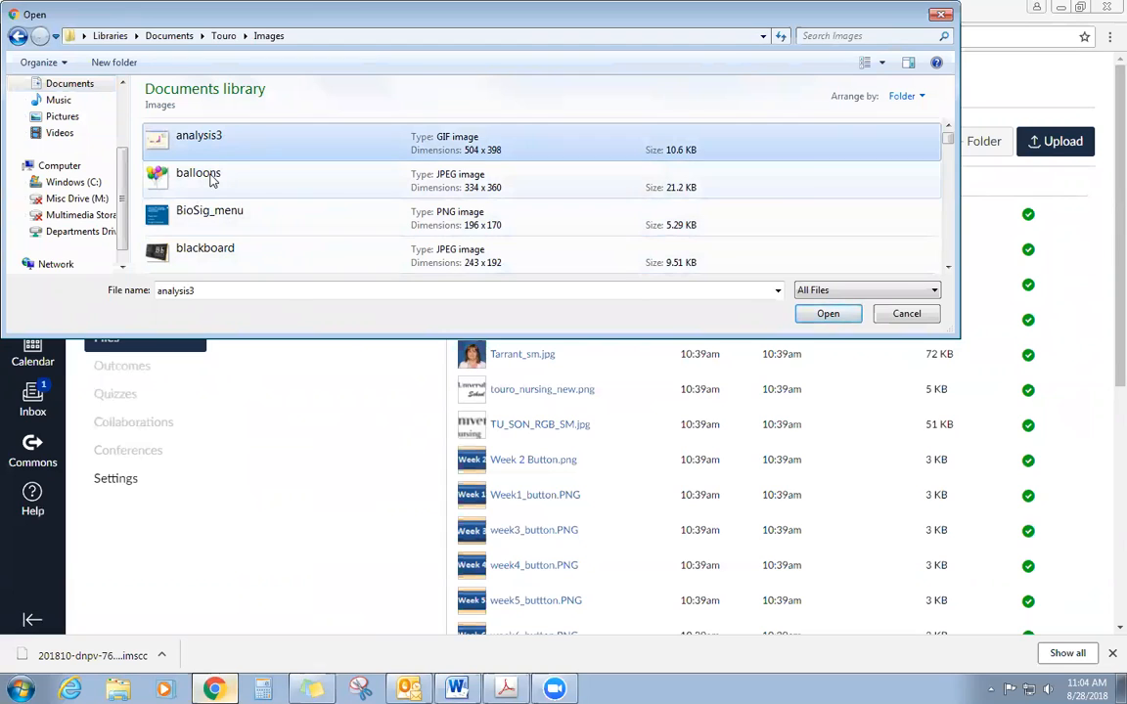
{"action": "left_click", "coordinate": [198, 249], "text": "ctrl"}
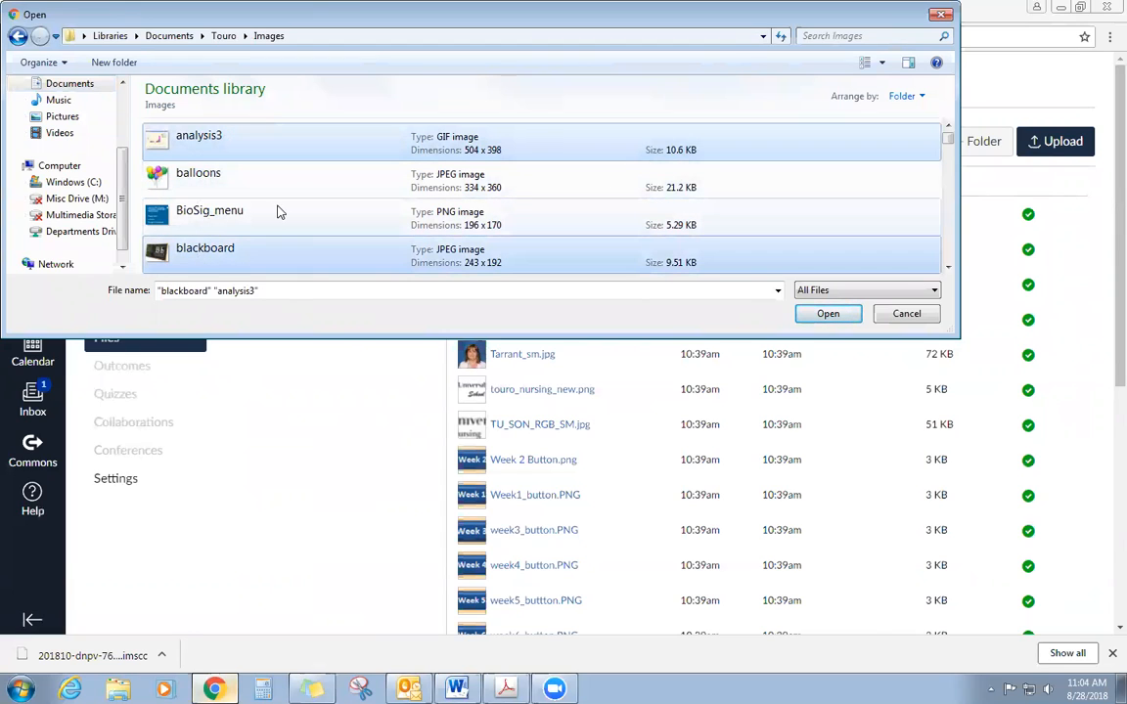
{"action": "scroll", "coordinate": [634, 205], "scroll_direction": "down", "scroll_amount": 3}
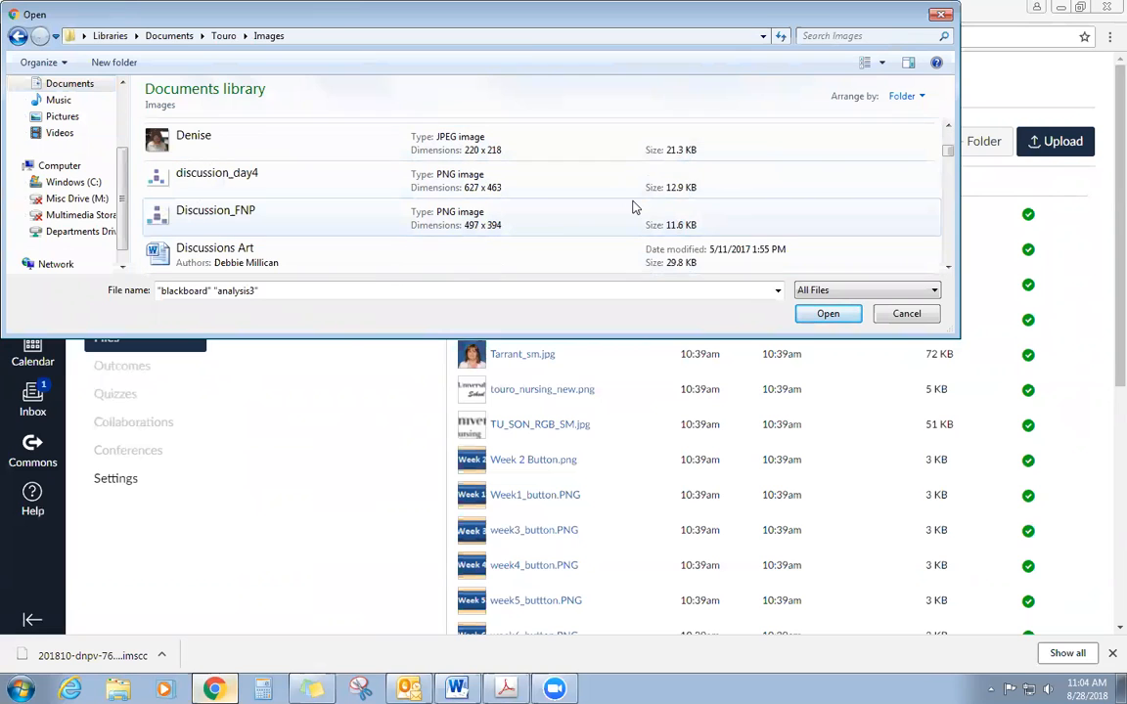
{"action": "left_click", "coordinate": [192, 219], "text": "ctrl"}
{"action": "left_click", "coordinate": [817, 318]}
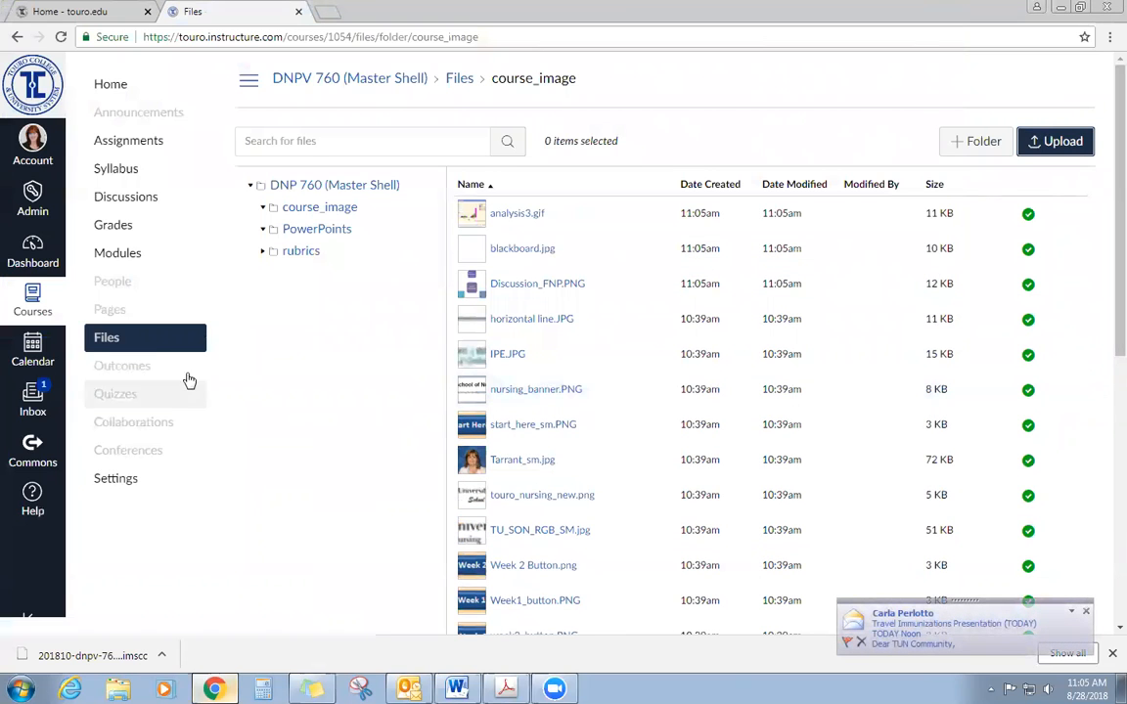
Step: Reopen the Textbooks page from the Welcome - Start Here! module for editing and delete the bookshelf picture
{"action": "left_click", "coordinate": [135, 256]}
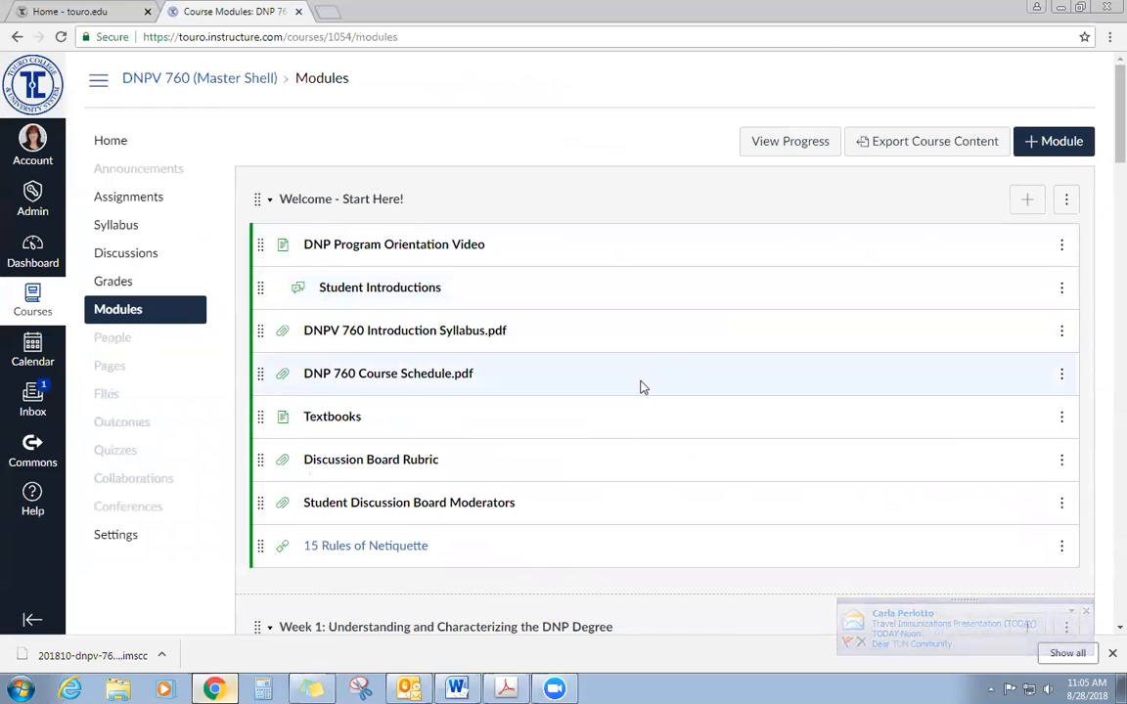
{"action": "scroll", "coordinate": [640, 387], "scroll_direction": "down", "scroll_amount": 2}
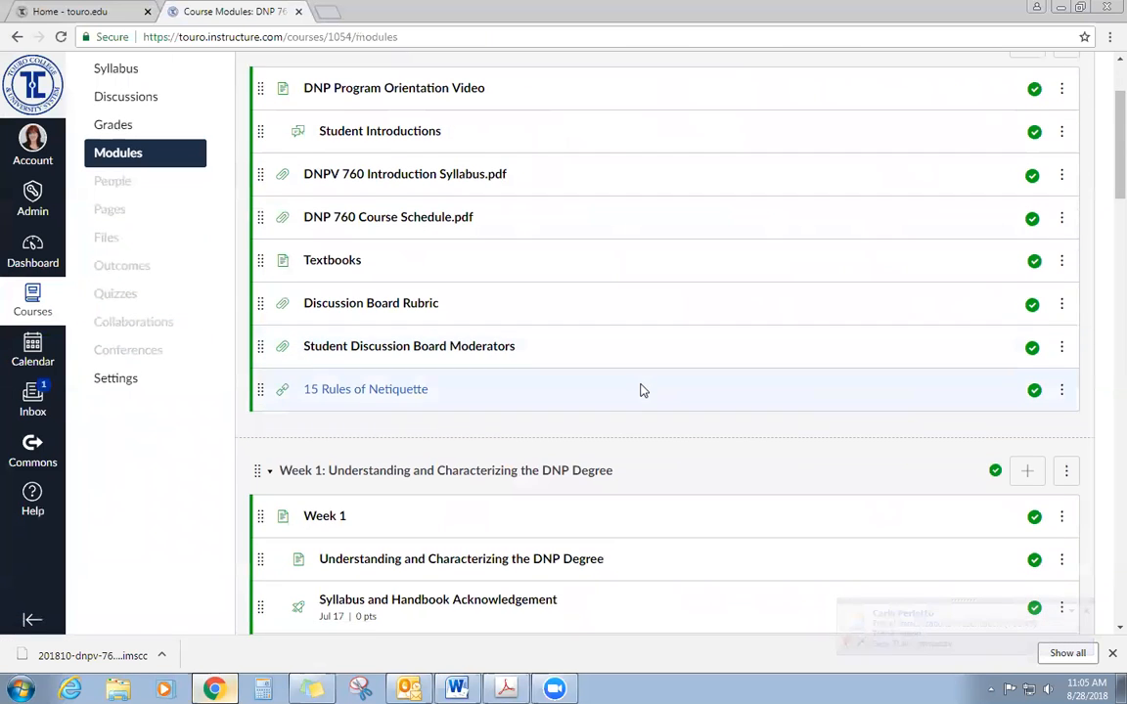
{"action": "left_click", "coordinate": [354, 262]}
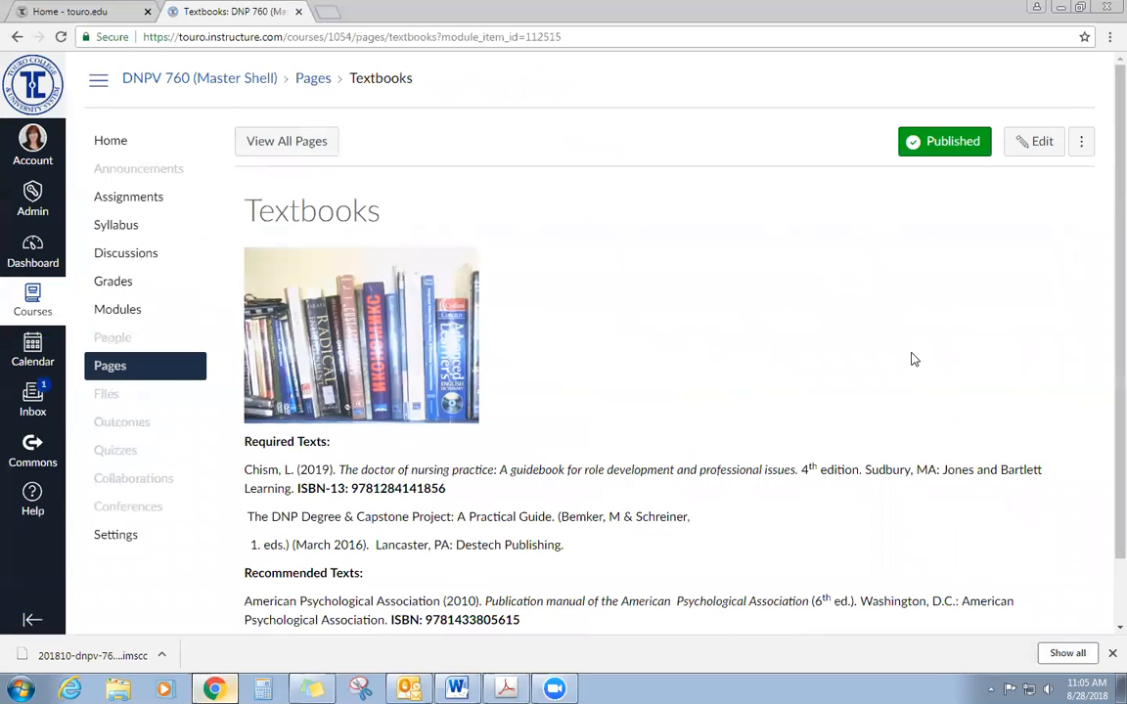
{"action": "left_click", "coordinate": [1023, 143]}
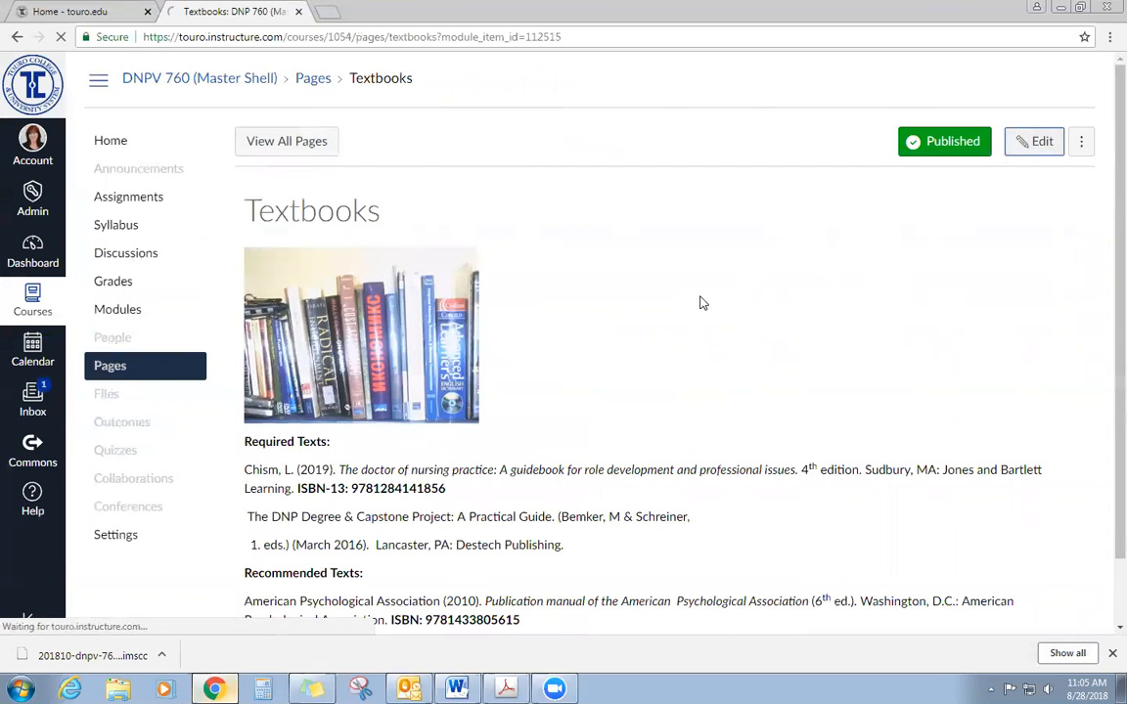
{"action": "left_click", "coordinate": [418, 345]}
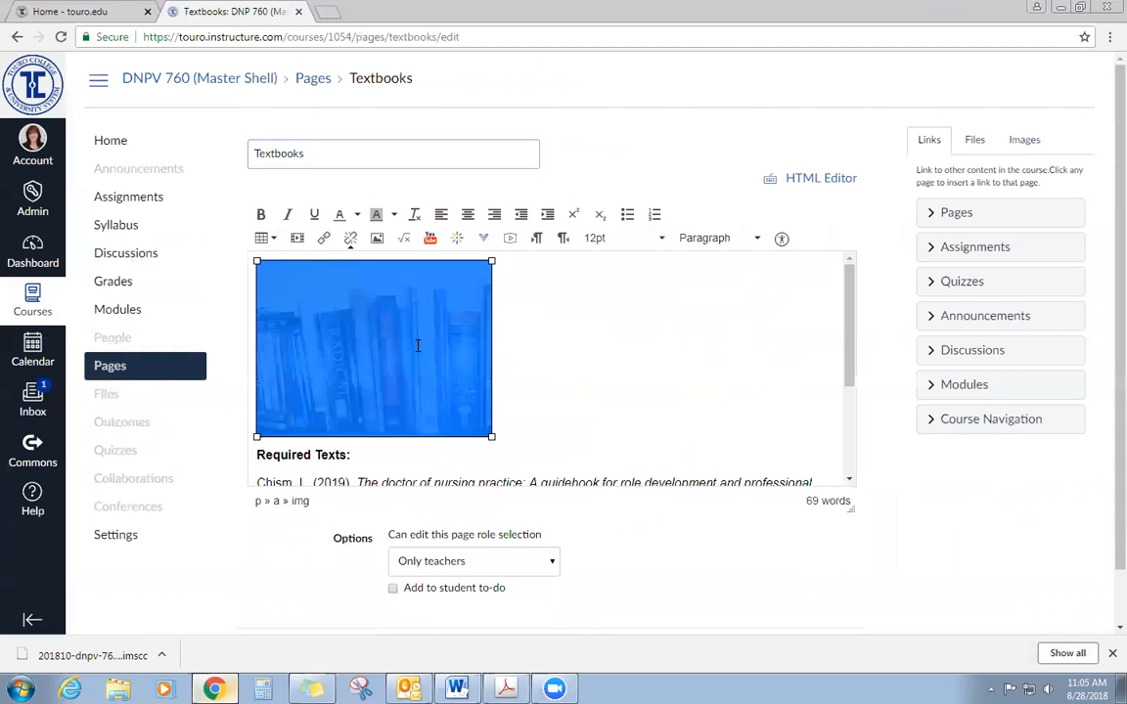
{"action": "key", "text": "Delete"}
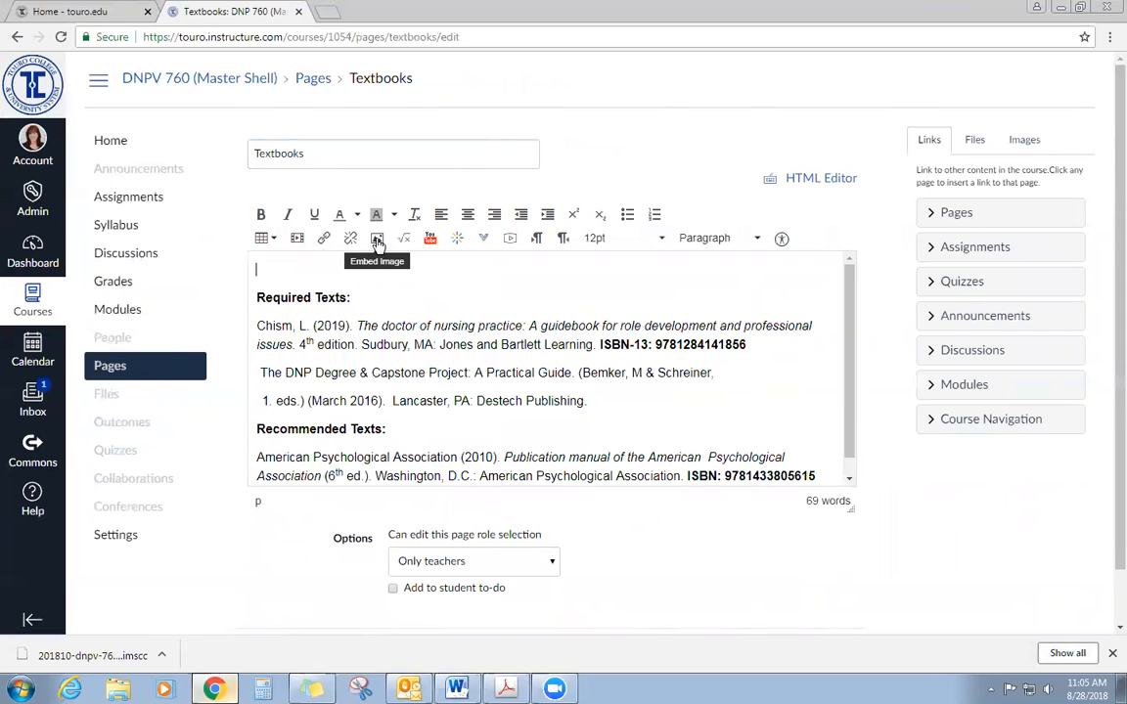
Step: Start embedding an image above the Required Texts and choose analysis3.gif from the course_image folder of the Canvas course files
{"action": "left_click", "coordinate": [377, 241]}
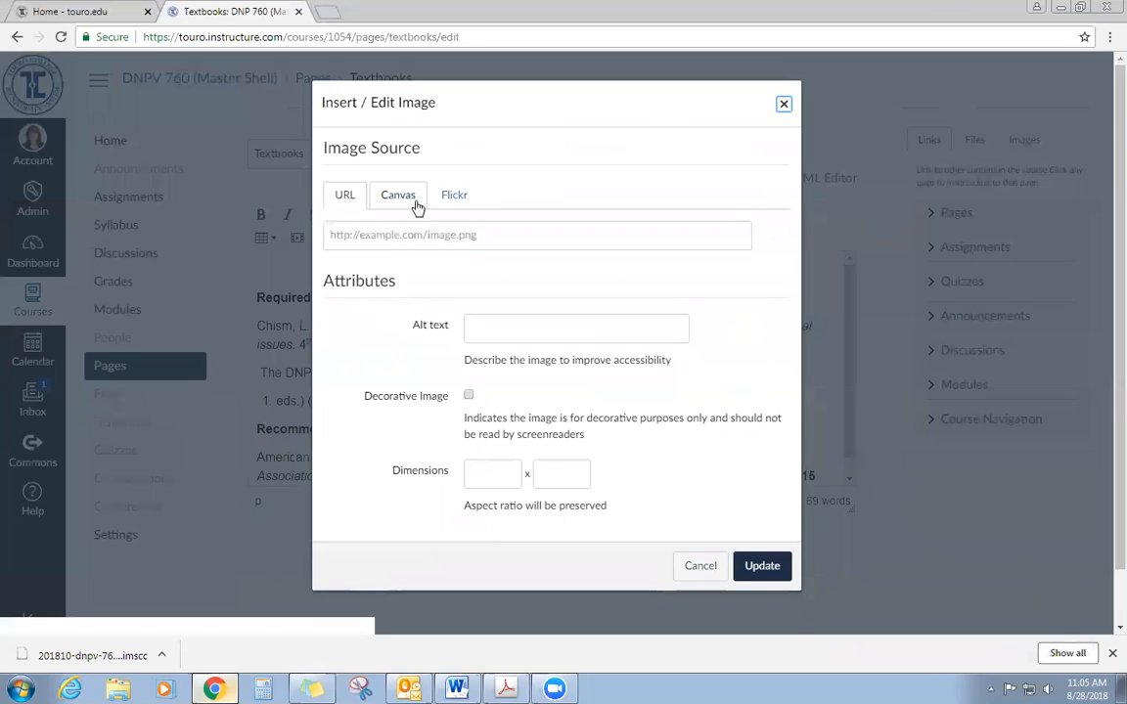
{"action": "left_click", "coordinate": [396, 199]}
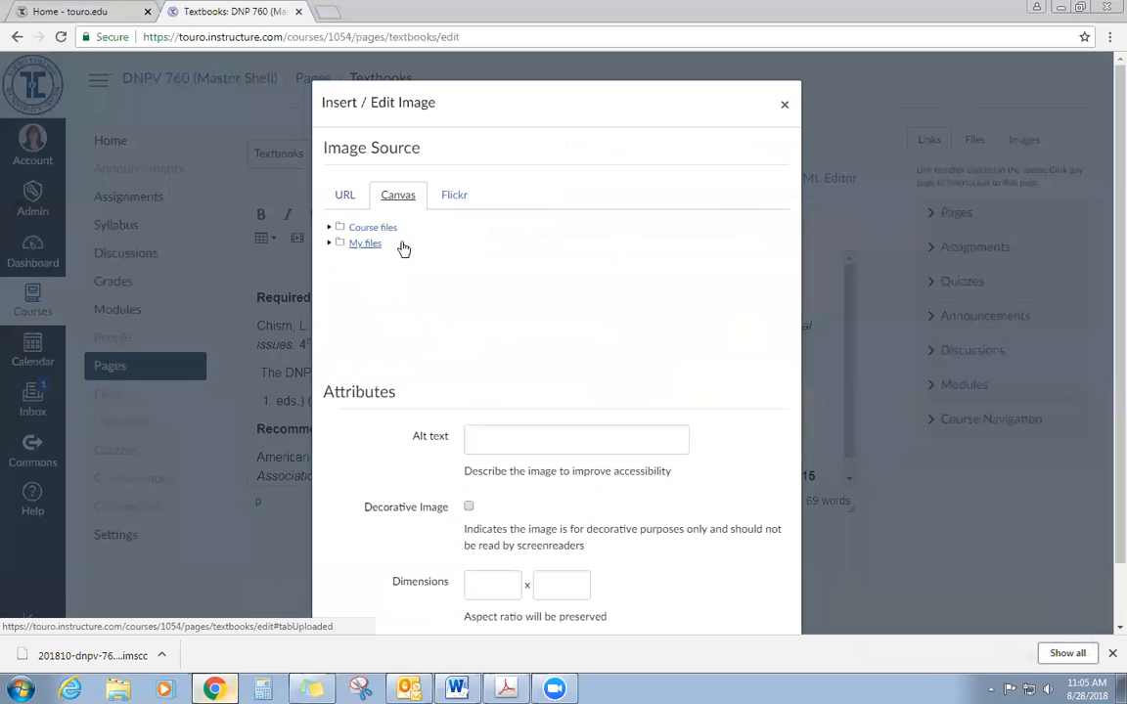
{"action": "left_click", "coordinate": [330, 228]}
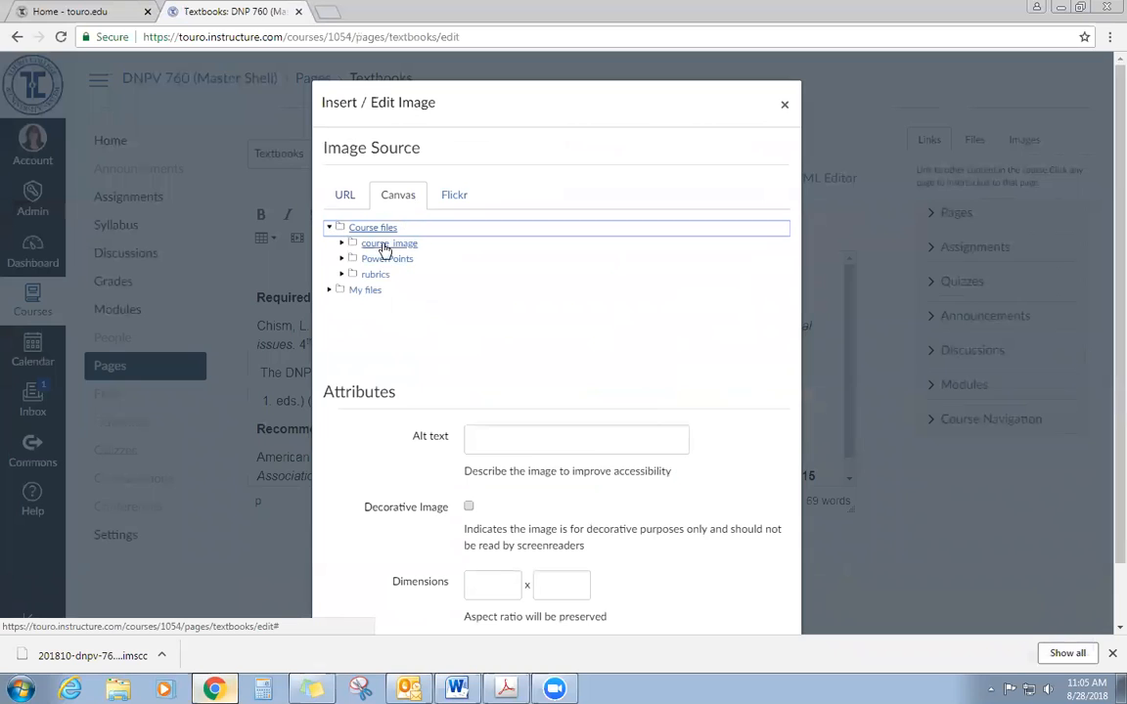
{"action": "left_click", "coordinate": [387, 246]}
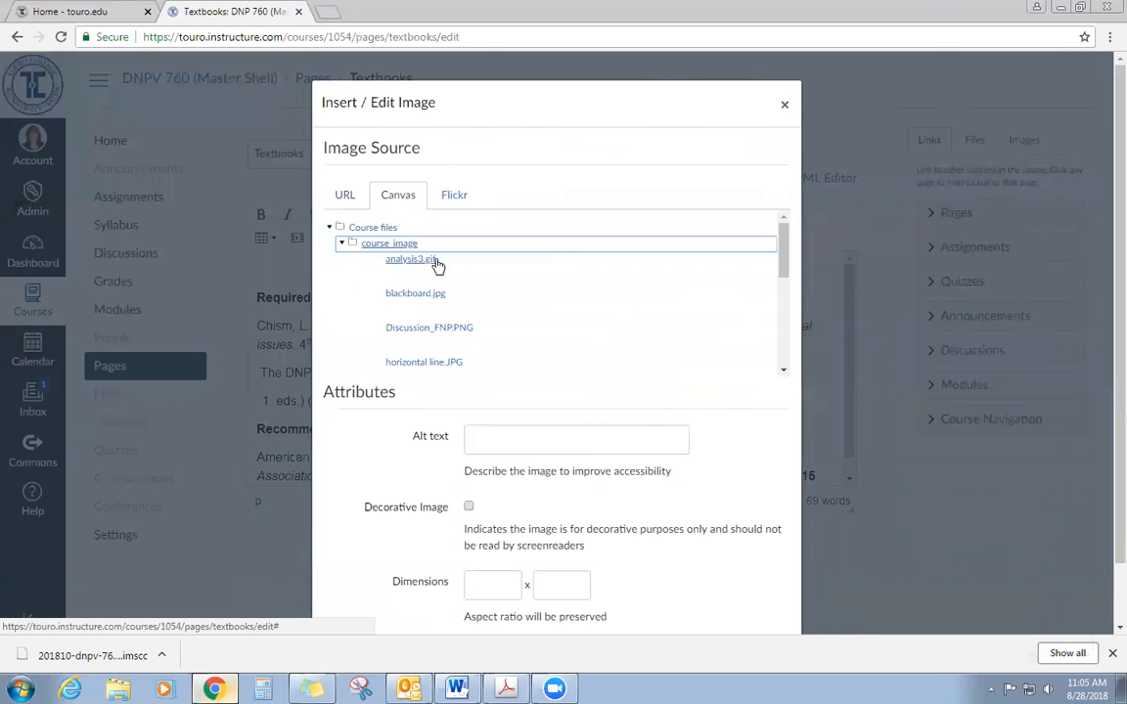
{"action": "left_click", "coordinate": [408, 276]}
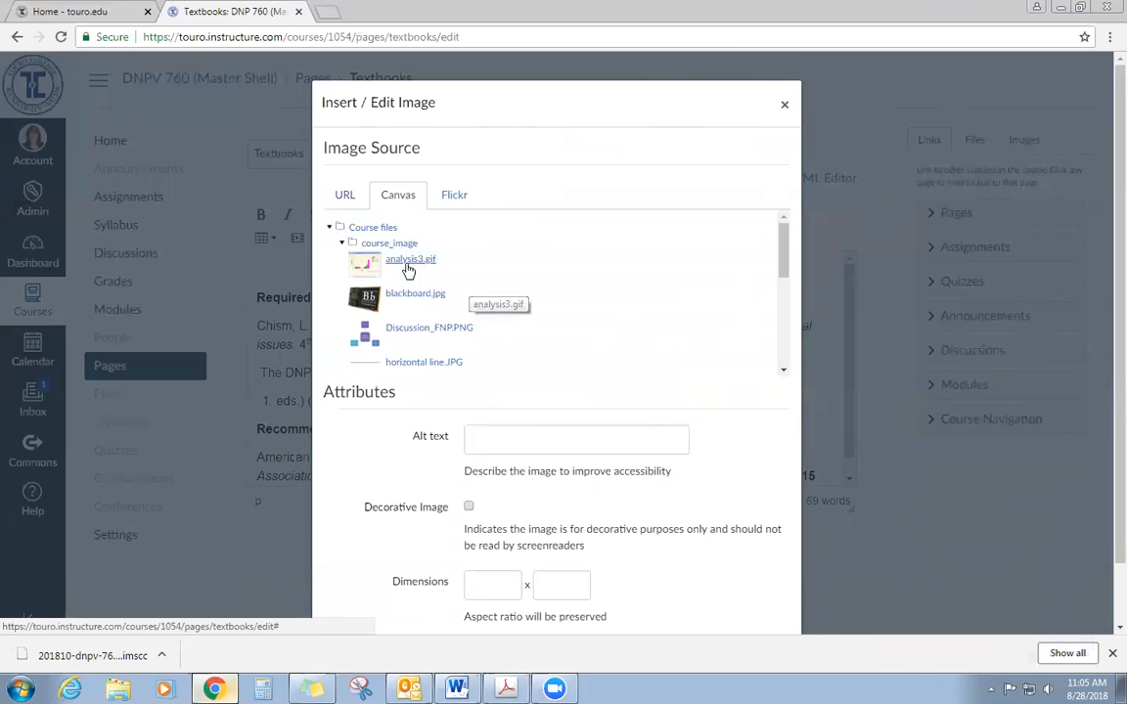
{"action": "scroll", "coordinate": [700, 466], "scroll_direction": "down", "scroll_amount": 1}
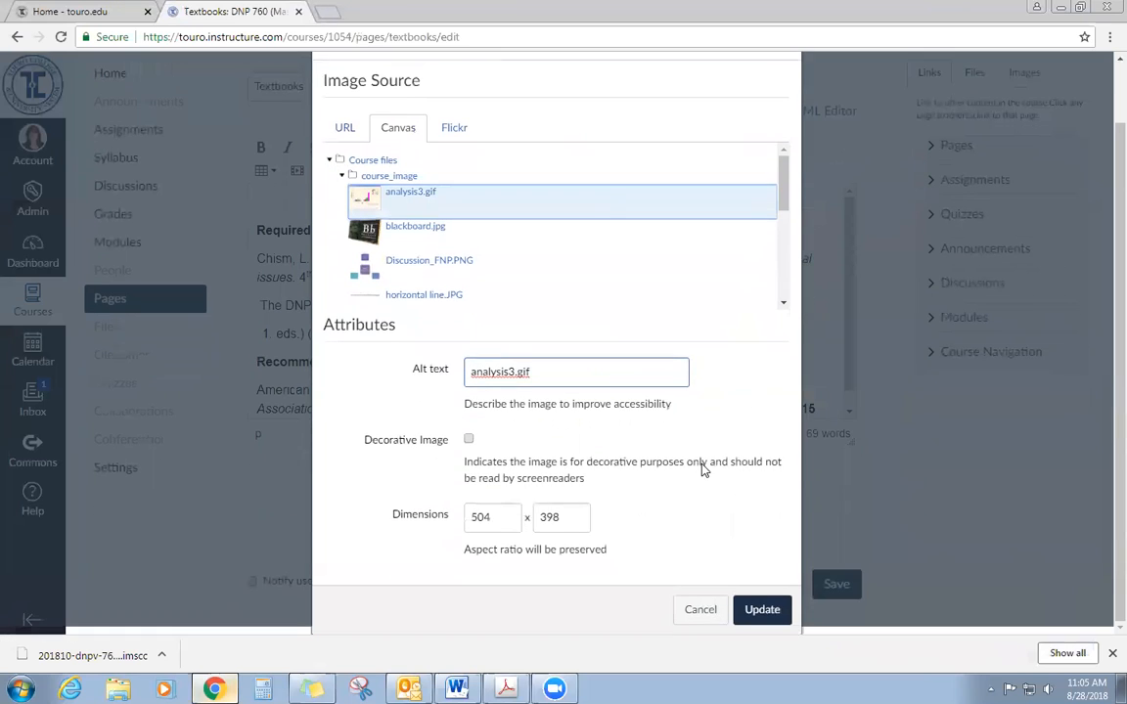
Step: Embed analysis3.gif as a decorative image with a width of 200, and delete it from the page again
{"action": "left_click", "coordinate": [470, 441]}
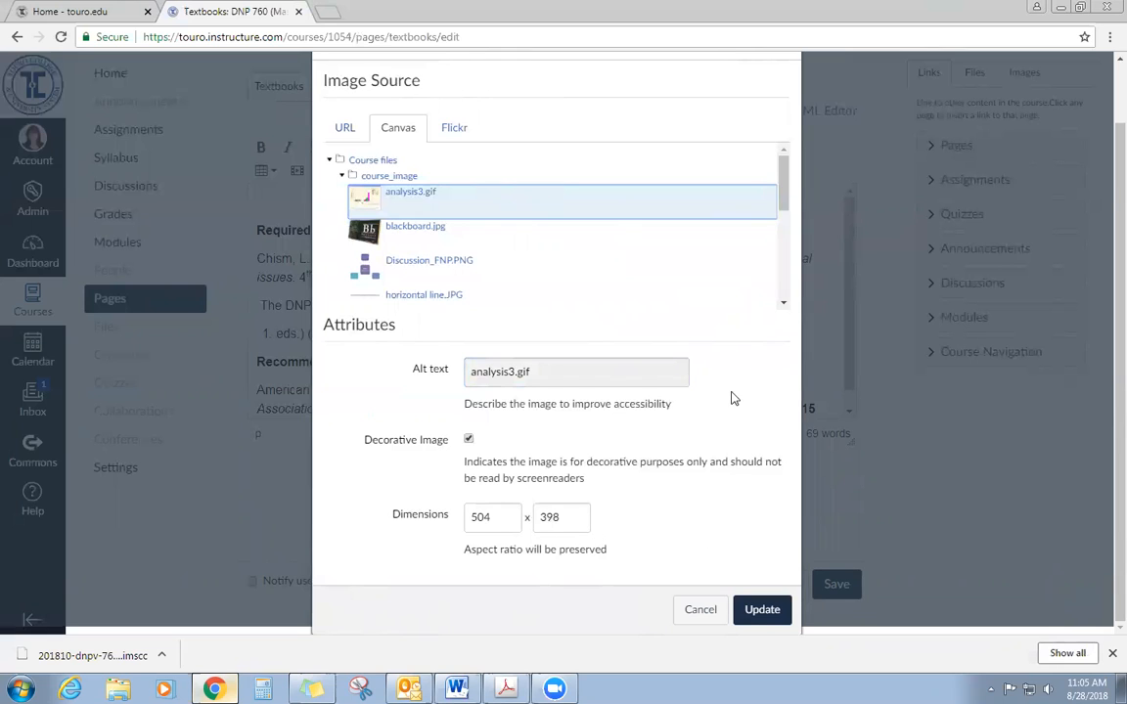
{"action": "left_click", "coordinate": [502, 519]}
{"action": "left_click_drag", "start_coordinate": [502, 520], "coordinate": [452, 520]}
{"action": "type", "text": "3"}
{"action": "type", "text": "200"}
{"action": "left_click", "coordinate": [580, 522]}
{"action": "left_click", "coordinate": [763, 611]}
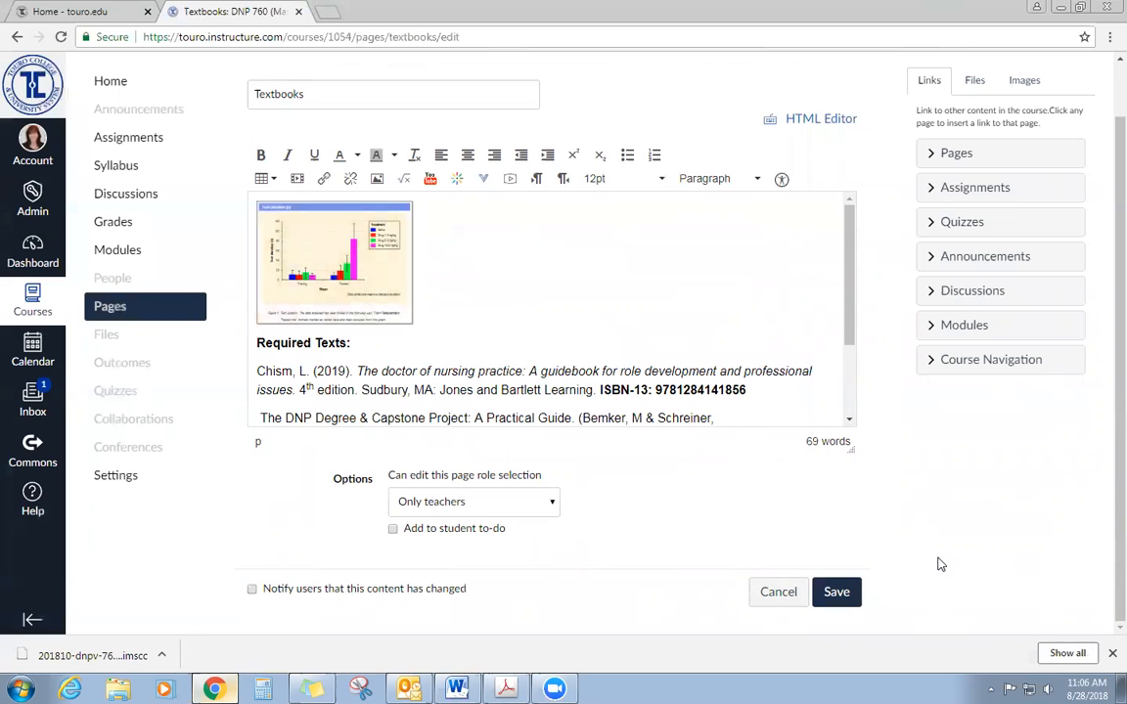
{"action": "left_click", "coordinate": [400, 286]}
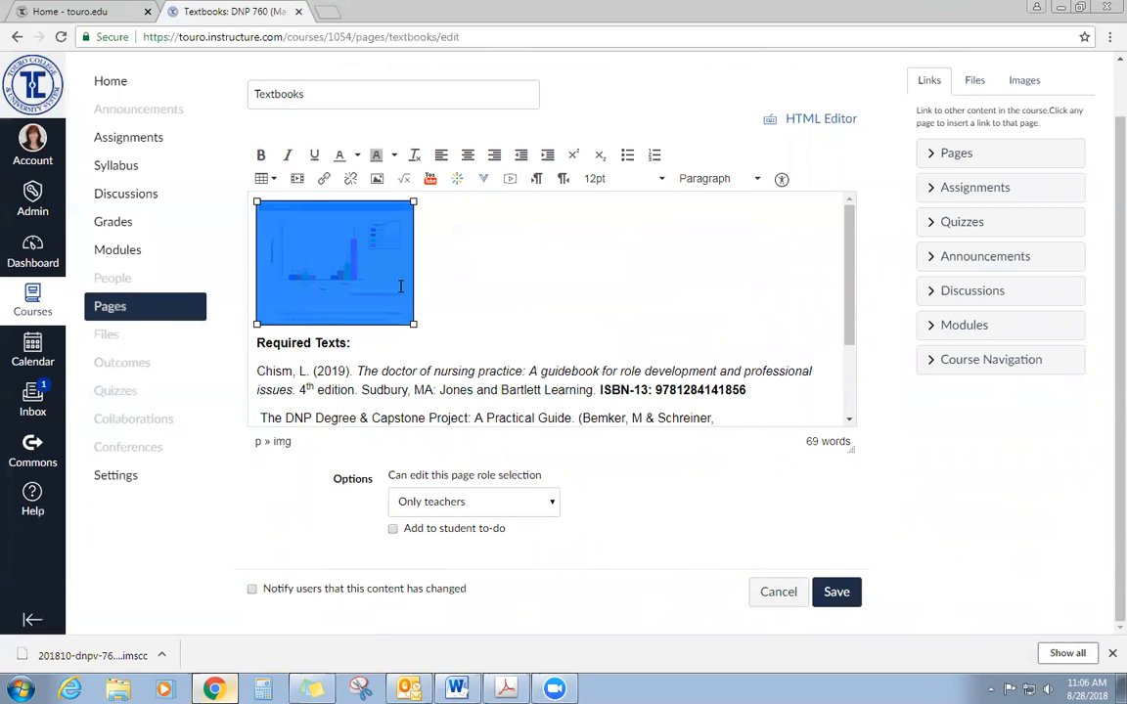
{"action": "key", "text": "Delete"}
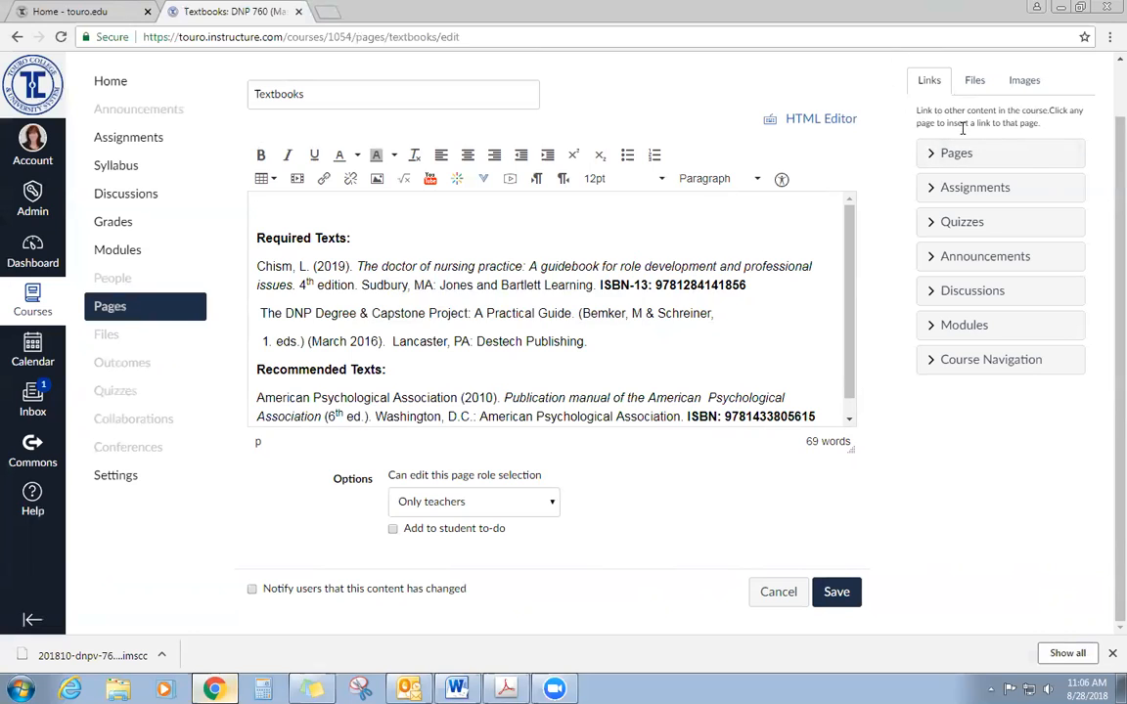
Step: Insert a download link to analysis3.gif from the course_image folder above the Required Texts, and remove the link again
{"action": "left_click", "coordinate": [974, 85]}
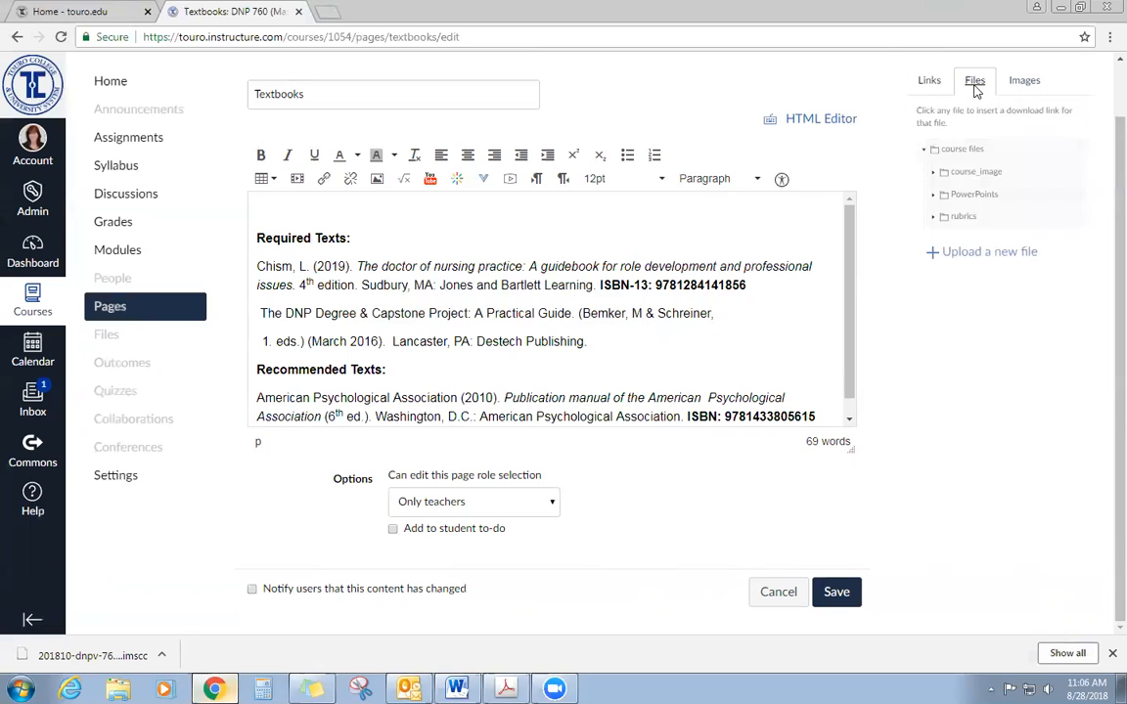
{"action": "left_click", "coordinate": [973, 172]}
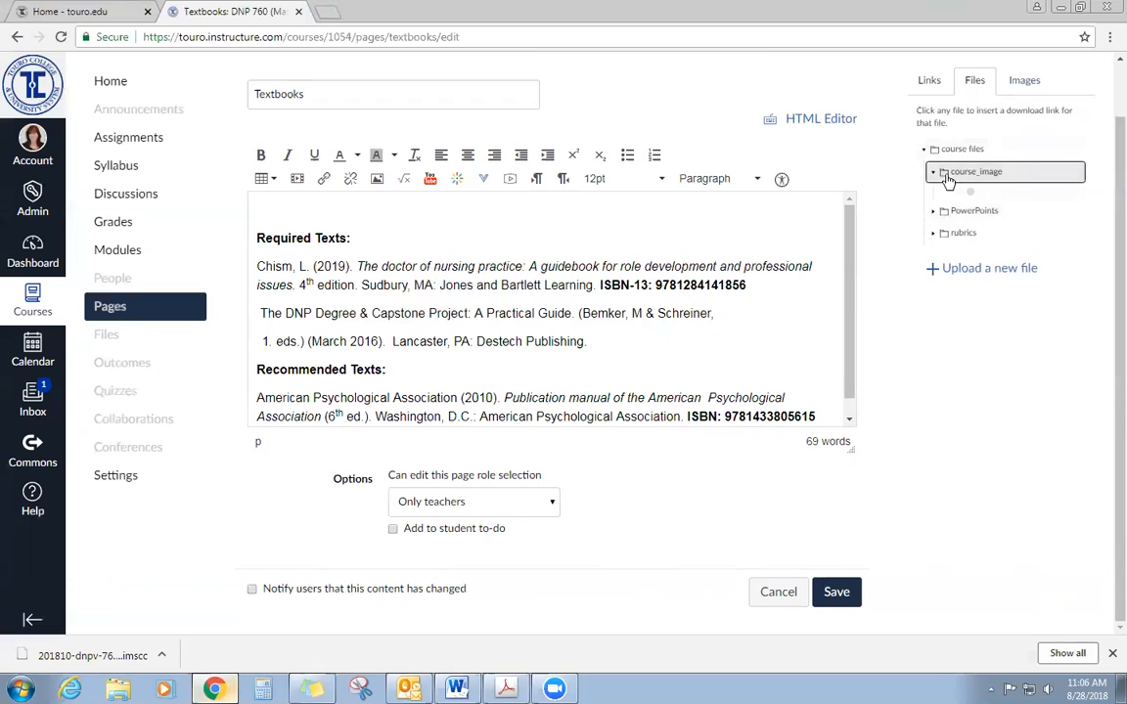
{"action": "left_click_drag", "start_coordinate": [1080, 281], "coordinate": [1081, 454]}
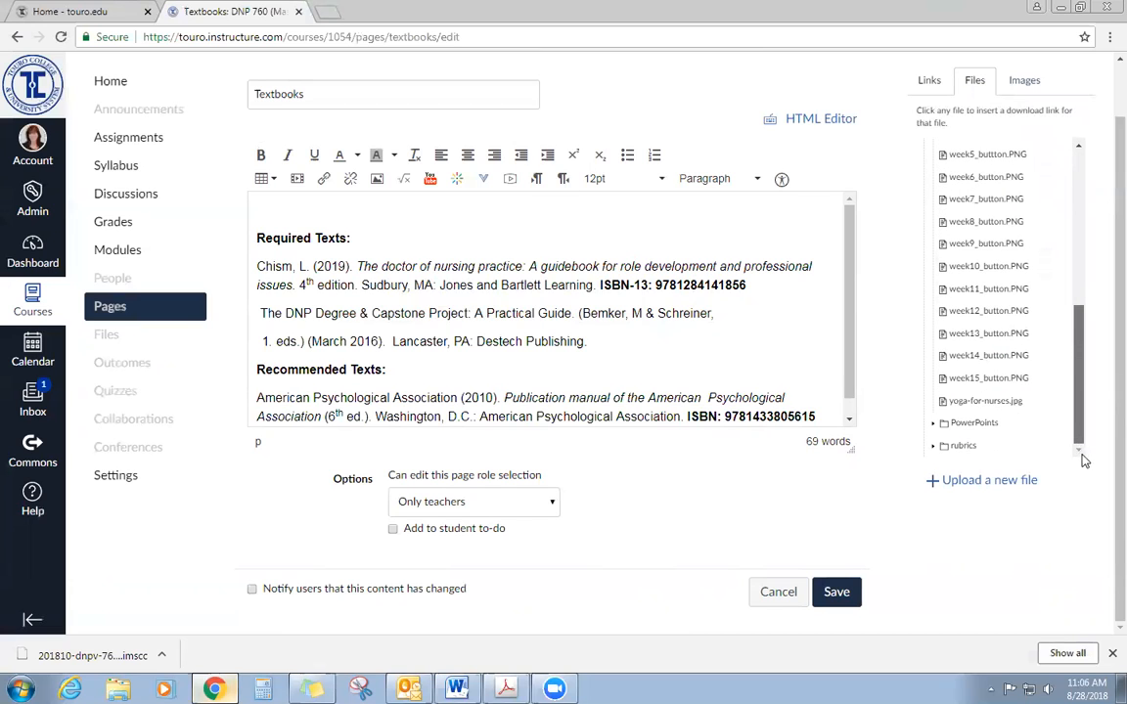
{"action": "scroll", "coordinate": [1061, 314], "scroll_direction": "up", "scroll_amount": 10}
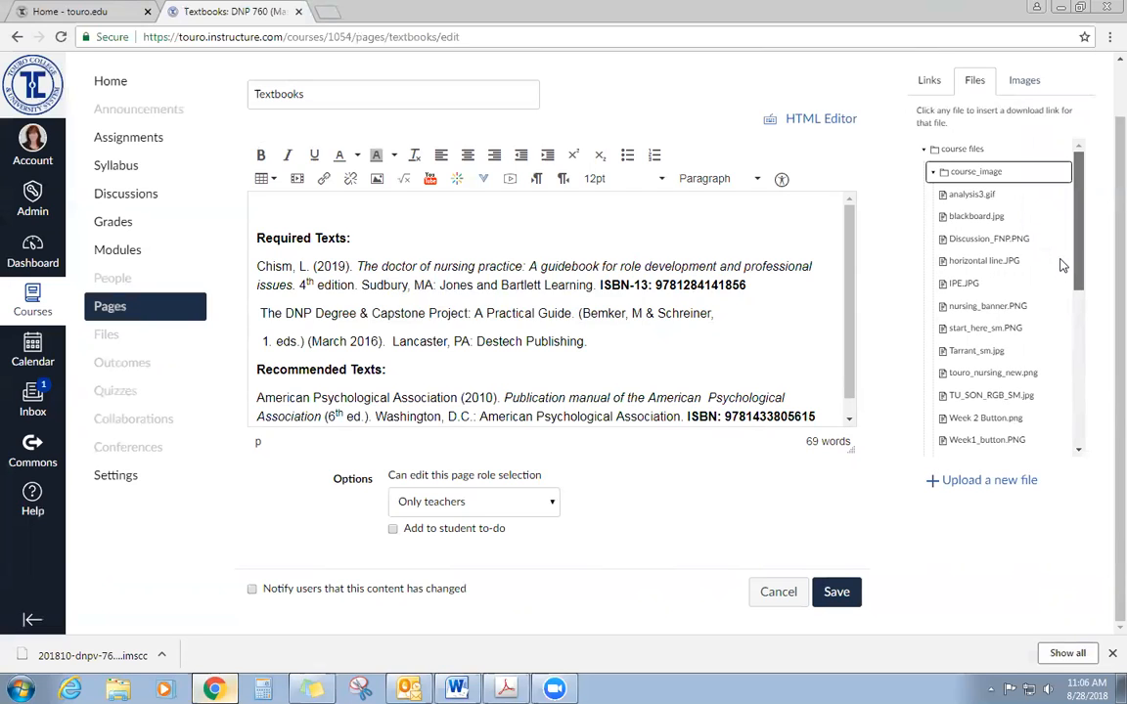
{"action": "left_click", "coordinate": [975, 197]}
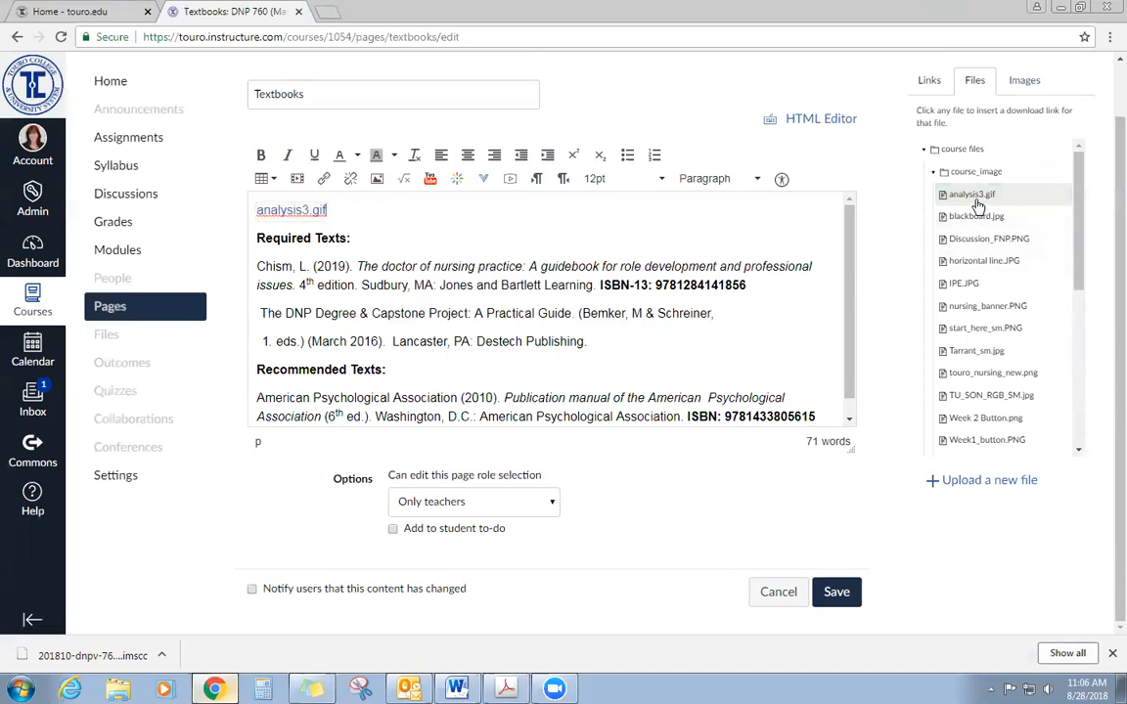
{"action": "left_click_drag", "start_coordinate": [332, 209], "coordinate": [216, 196]}
{"action": "key", "text": "BackSpace"}
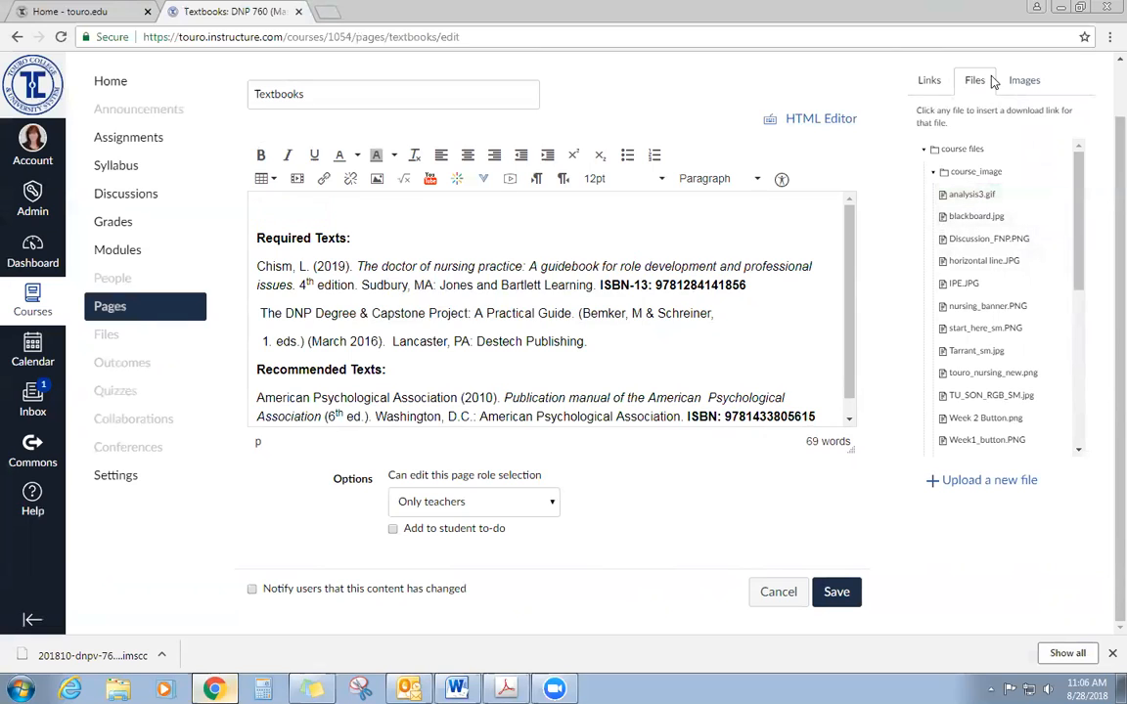
Step: Embed the analysis3.gif picture from the course's images above the Required Texts
{"action": "left_click", "coordinate": [1025, 84]}
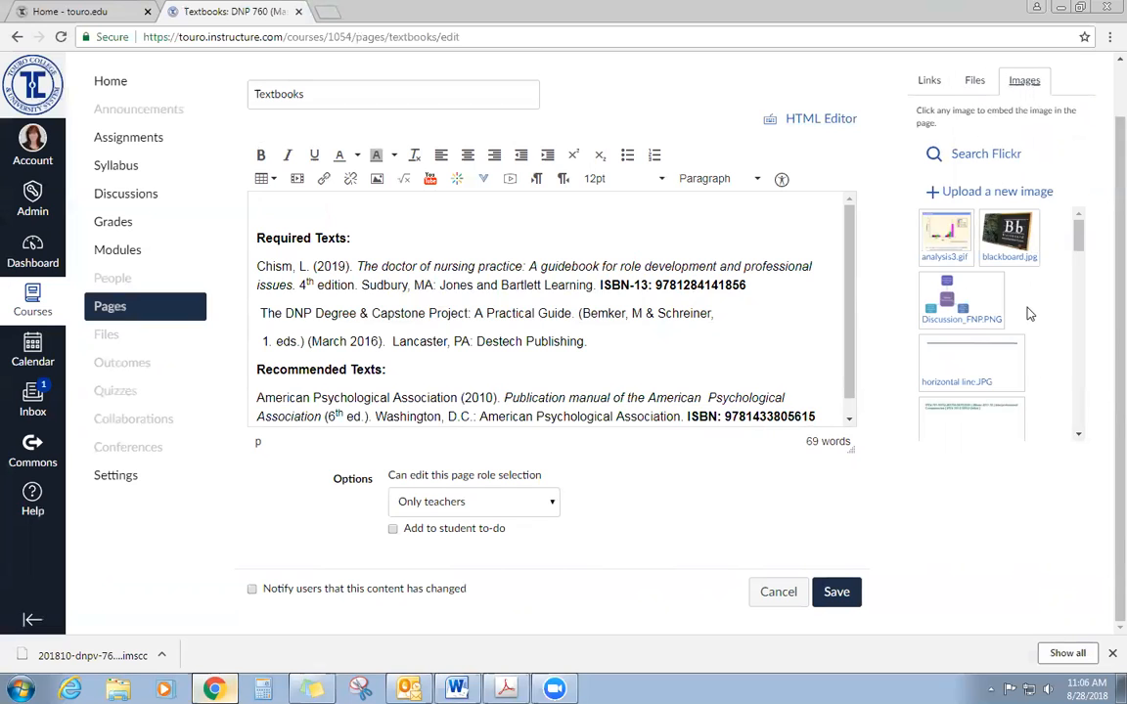
{"action": "scroll", "coordinate": [1027, 313], "scroll_direction": "down", "scroll_amount": 6}
{"action": "scroll", "coordinate": [1027, 313], "scroll_direction": "up", "scroll_amount": 5}
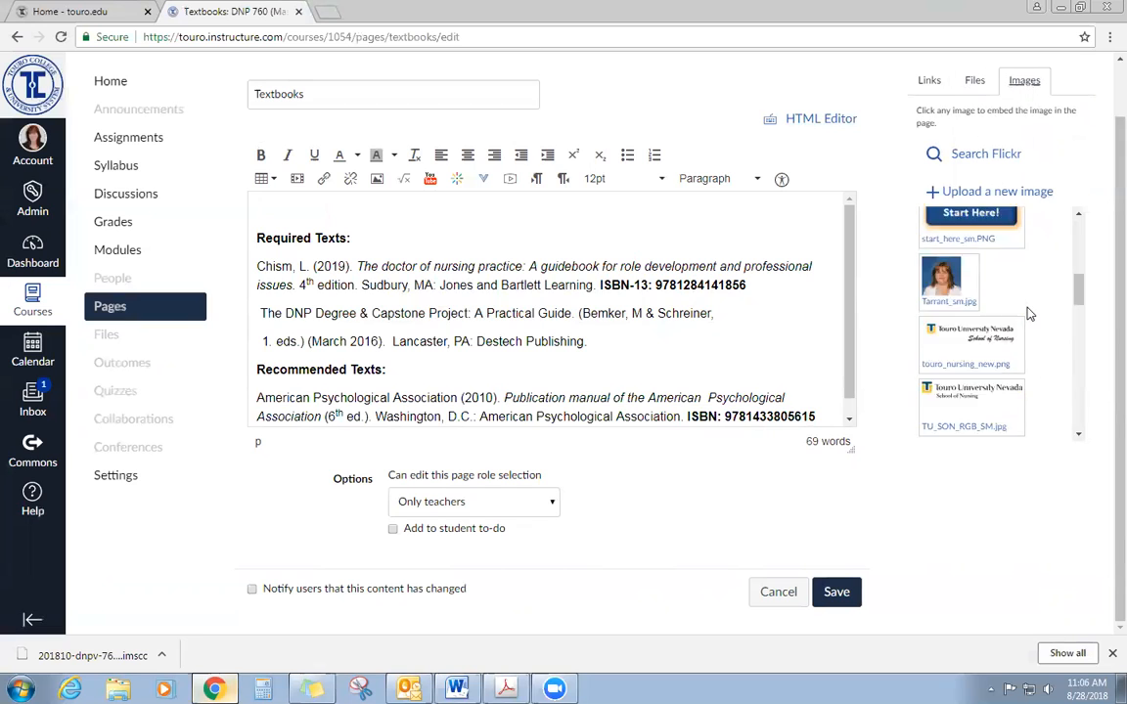
{"action": "scroll", "coordinate": [1028, 313], "scroll_direction": "up", "scroll_amount": 1}
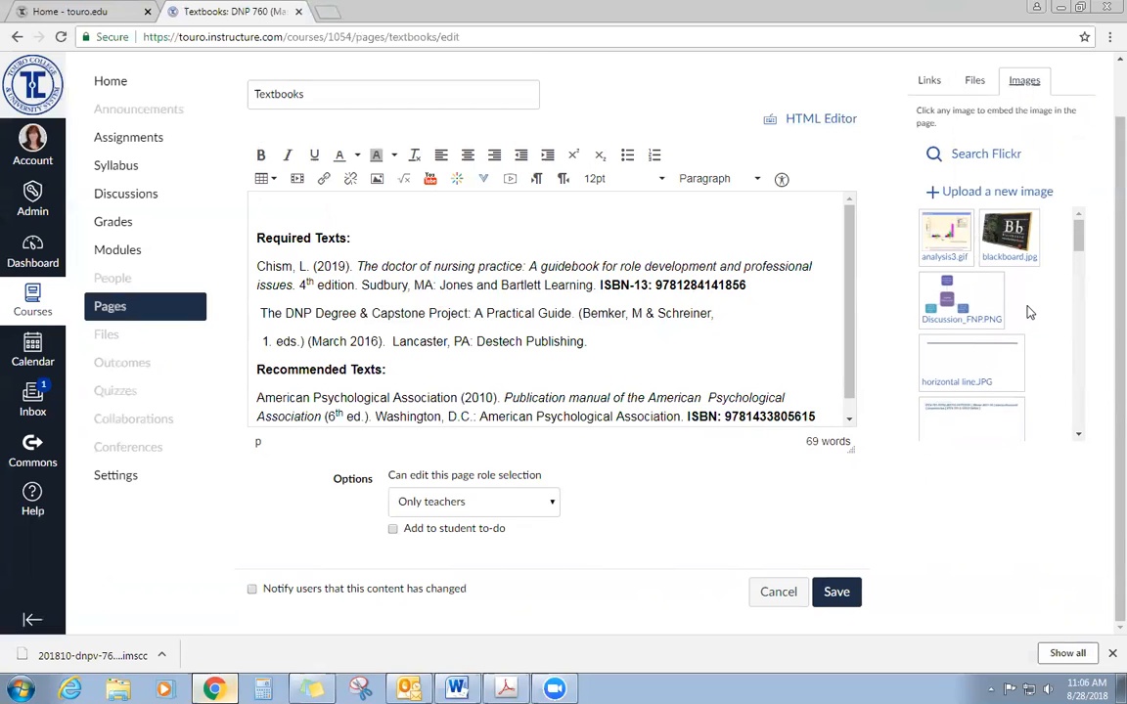
{"action": "left_click", "coordinate": [942, 254]}
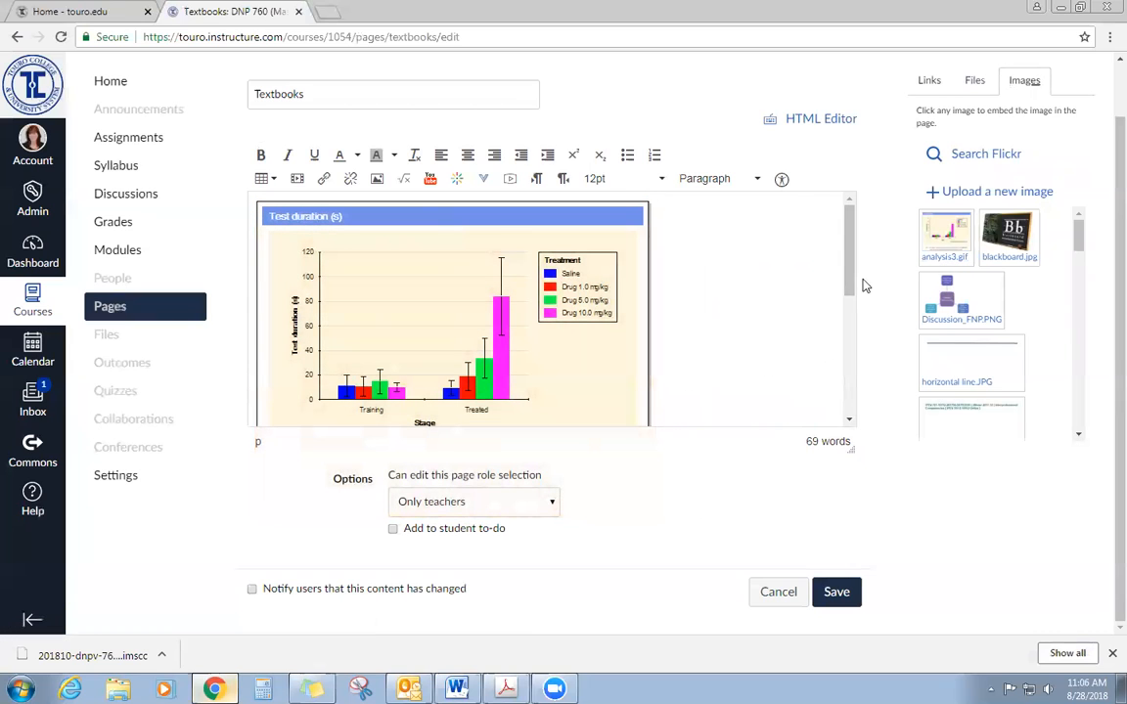
Step: Make the embedded chart a decorative image with a width of 200 and save the Textbooks page
{"action": "mouse_move", "coordinate": [849, 287]}
{"action": "left_mouse_down"}
{"action": "mouse_move", "coordinate": [850, 403]}
{"action": "mouse_move", "coordinate": [834, 243]}
{"action": "mouse_move", "coordinate": [834, 356]}
{"action": "mouse_move", "coordinate": [835, 272]}
{"action": "left_mouse_up"}
{"action": "left_click", "coordinate": [411, 302]}
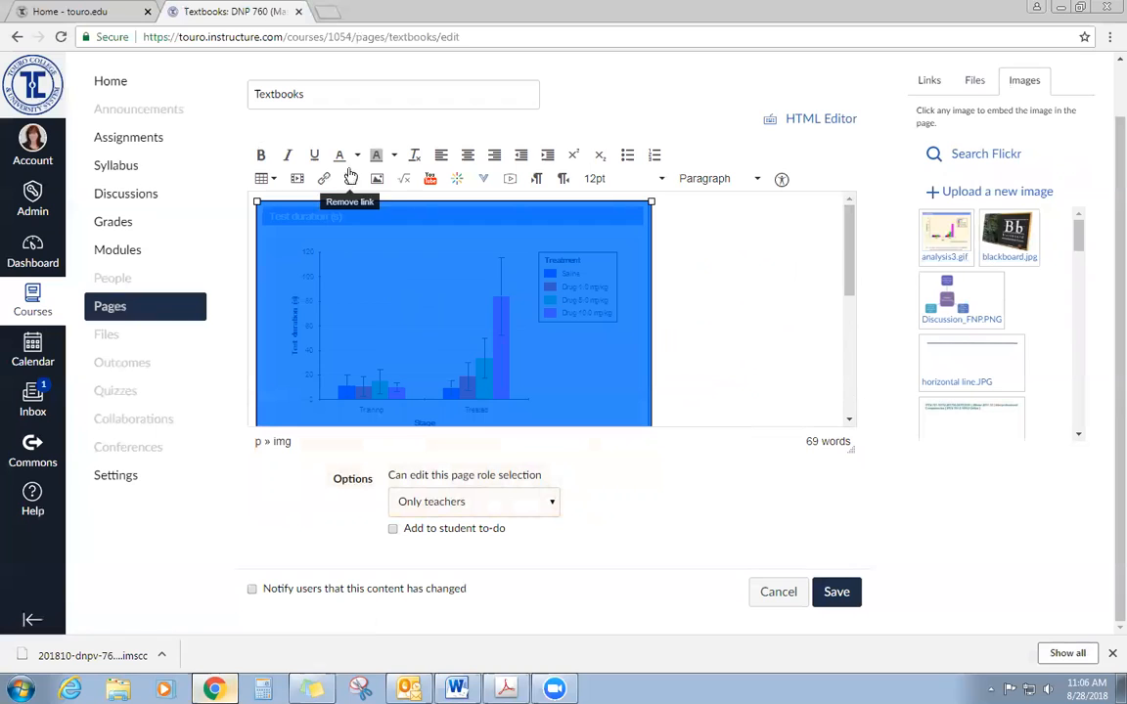
{"action": "left_click", "coordinate": [378, 180]}
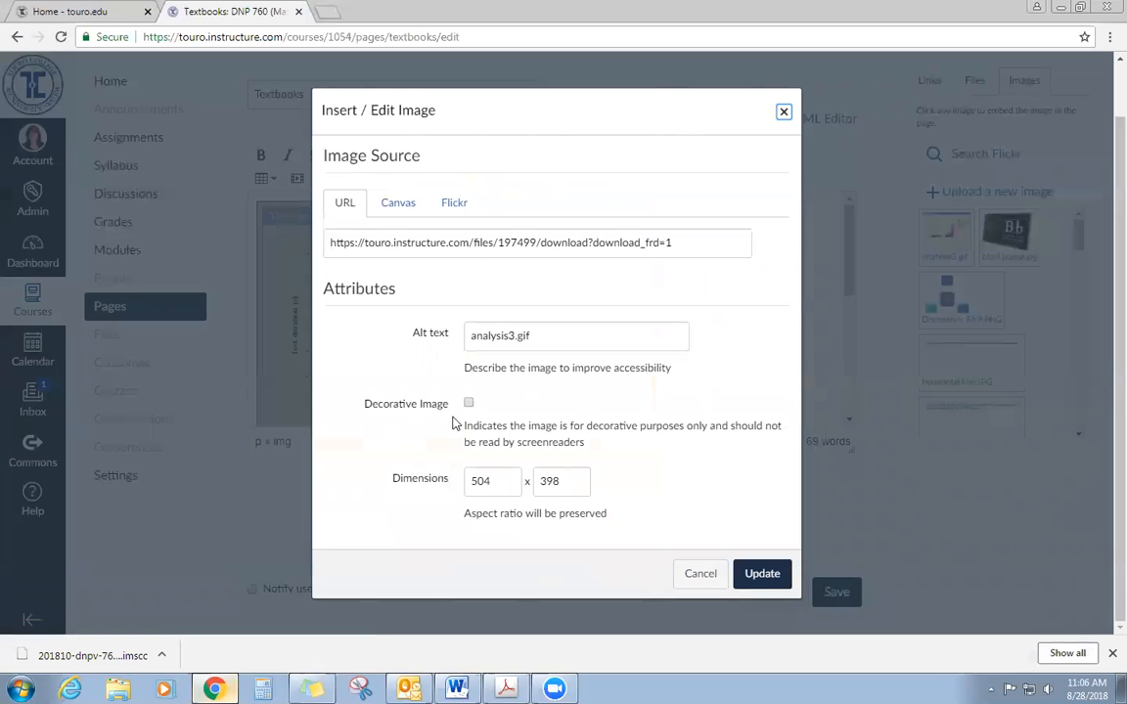
{"action": "left_click_drag", "start_coordinate": [505, 477], "coordinate": [391, 472]}
{"action": "type", "text": "200"}
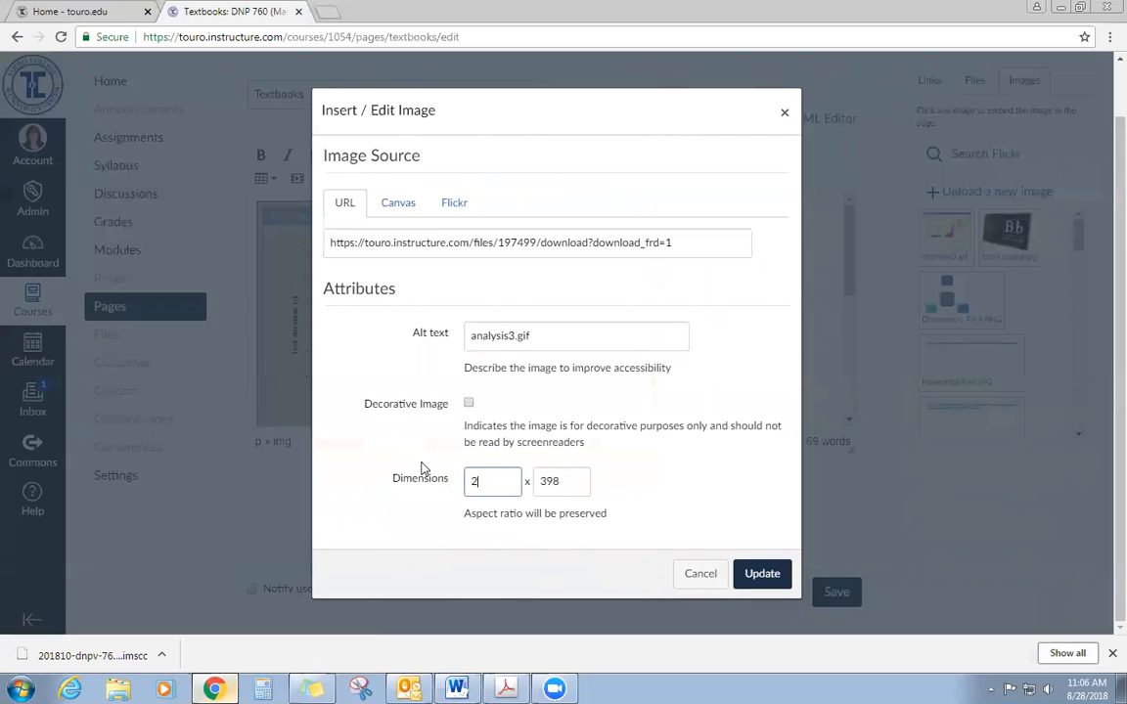
{"action": "left_click", "coordinate": [578, 480]}
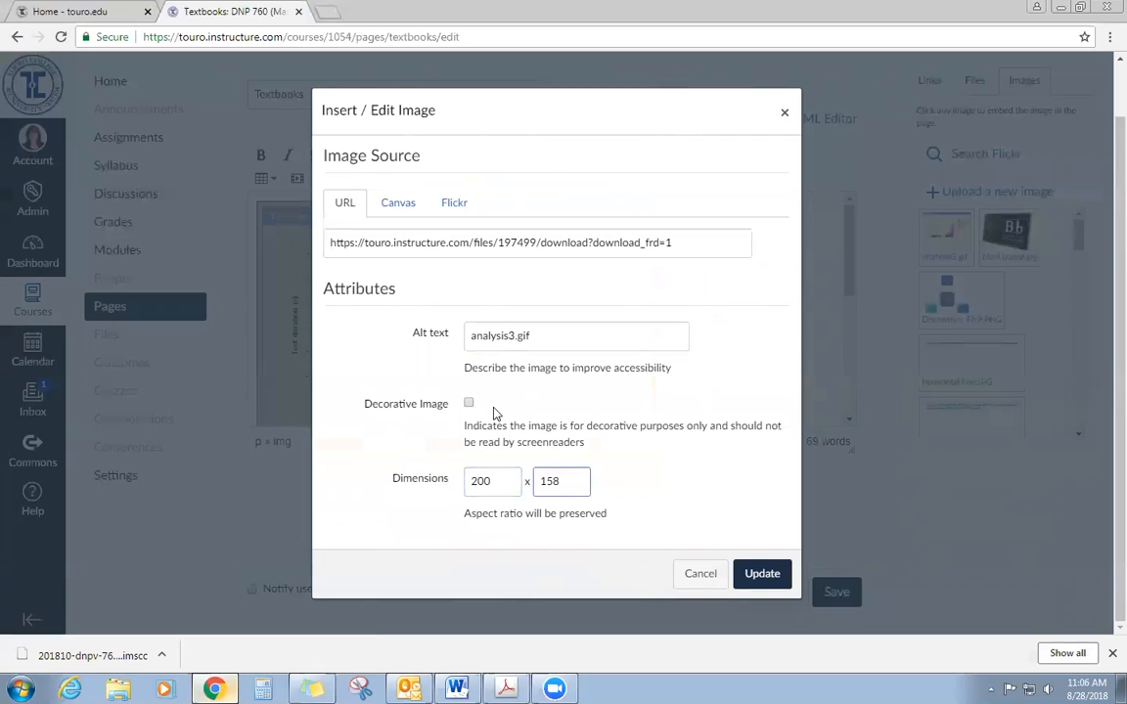
{"action": "left_click", "coordinate": [468, 404]}
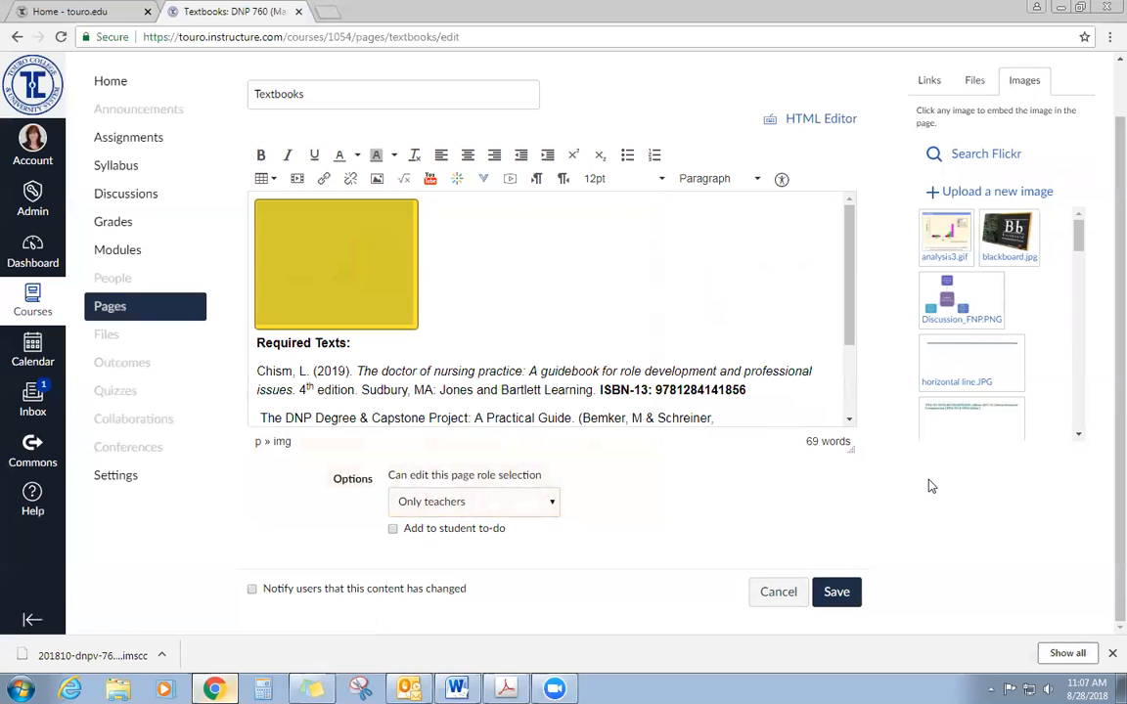
{"action": "left_click", "coordinate": [825, 594]}
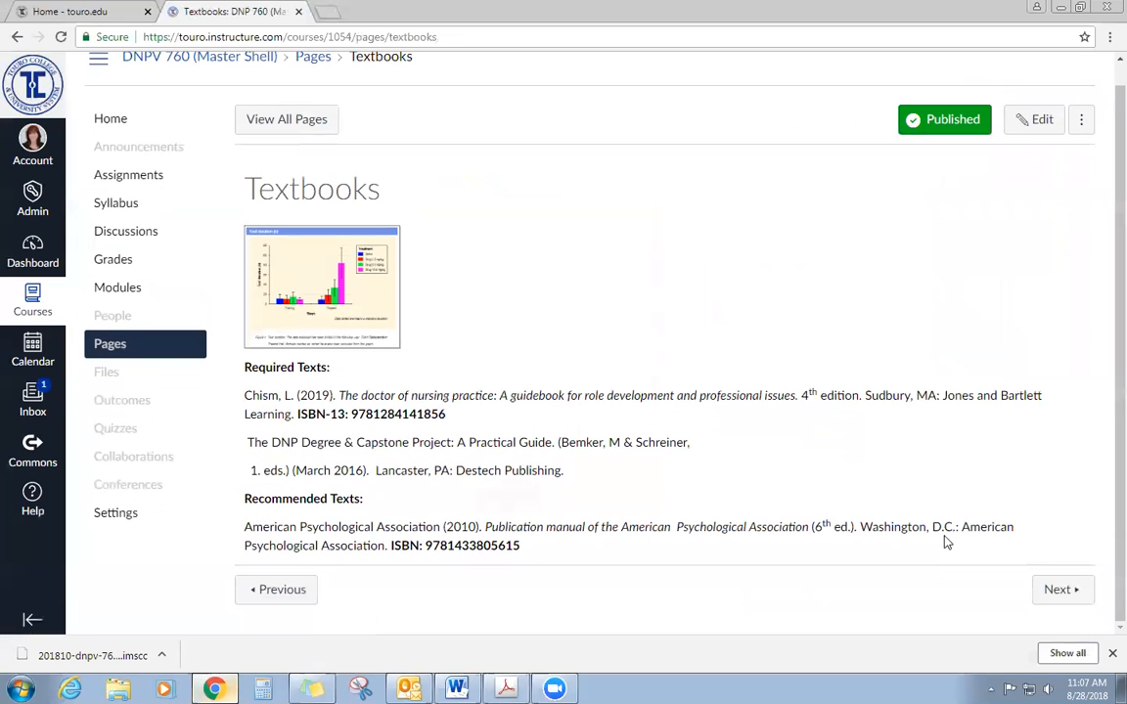
{"action": "scroll", "coordinate": [740, 548], "scroll_direction": "up", "scroll_amount": 1}
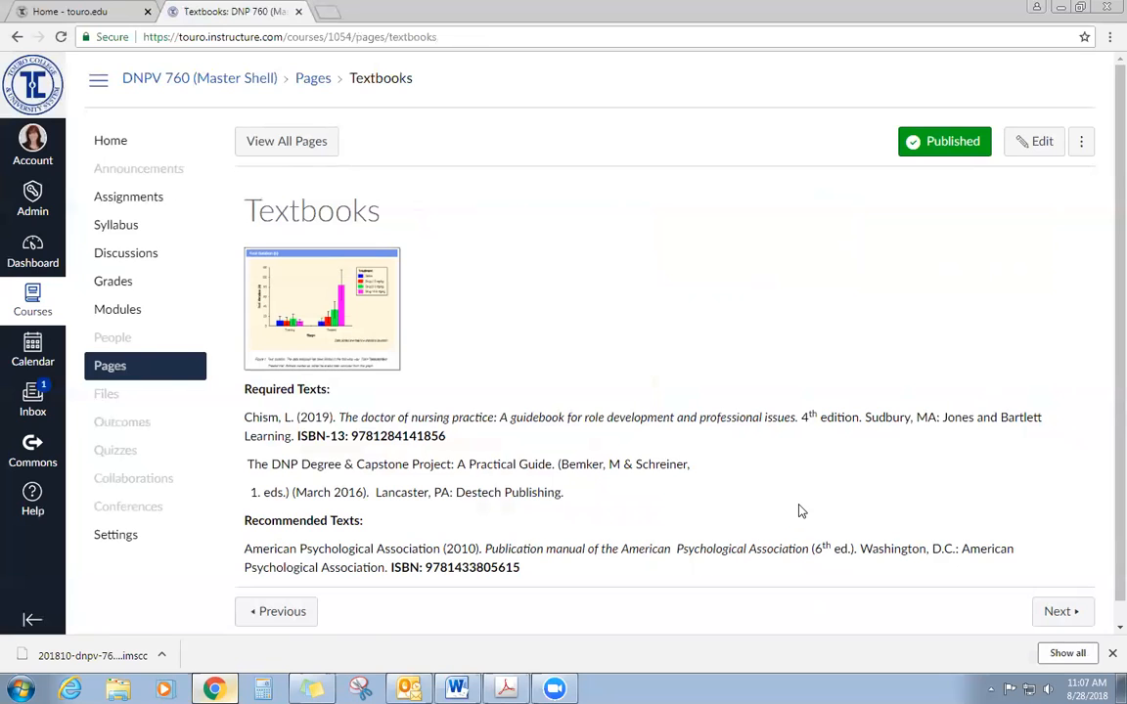
Step: View the course_image folder in the course files, and open My Files among the account's personal files
{"action": "left_click", "coordinate": [102, 394]}
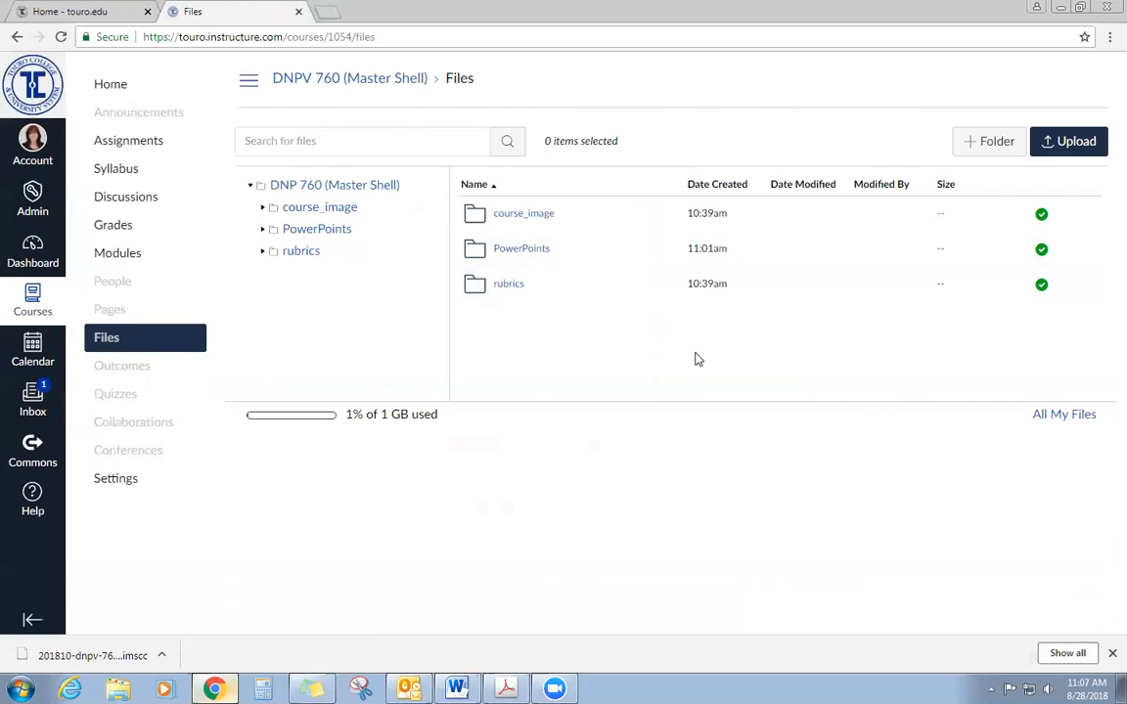
{"action": "left_click", "coordinate": [518, 217]}
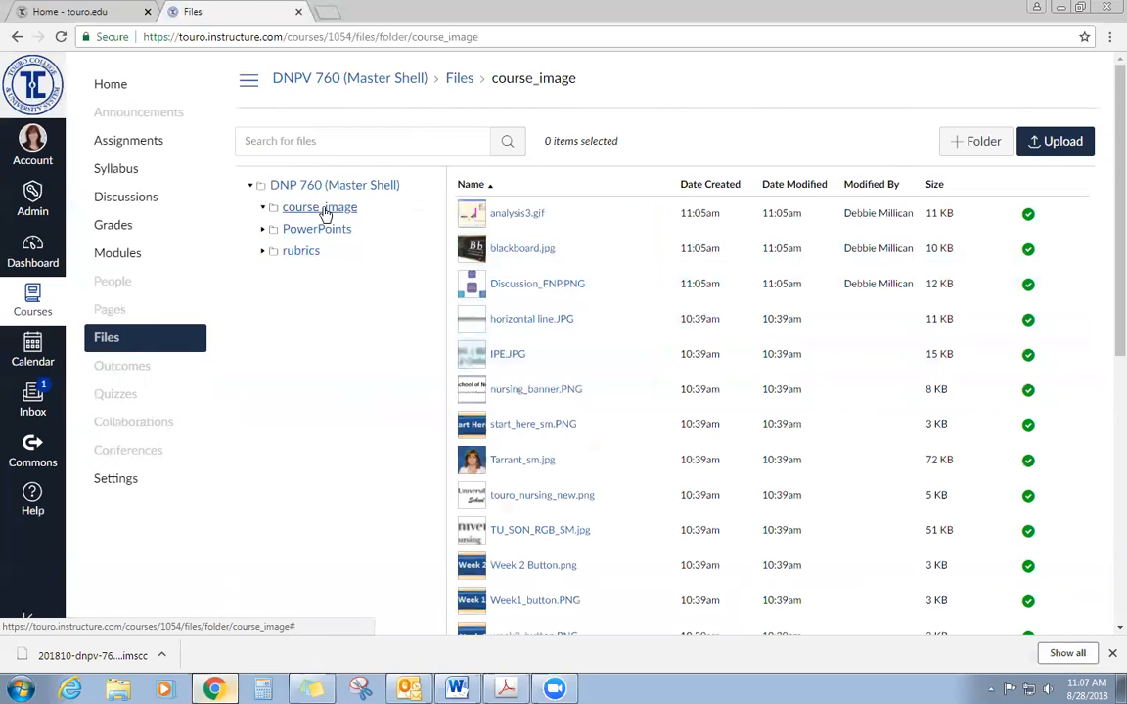
{"action": "left_click", "coordinate": [31, 151]}
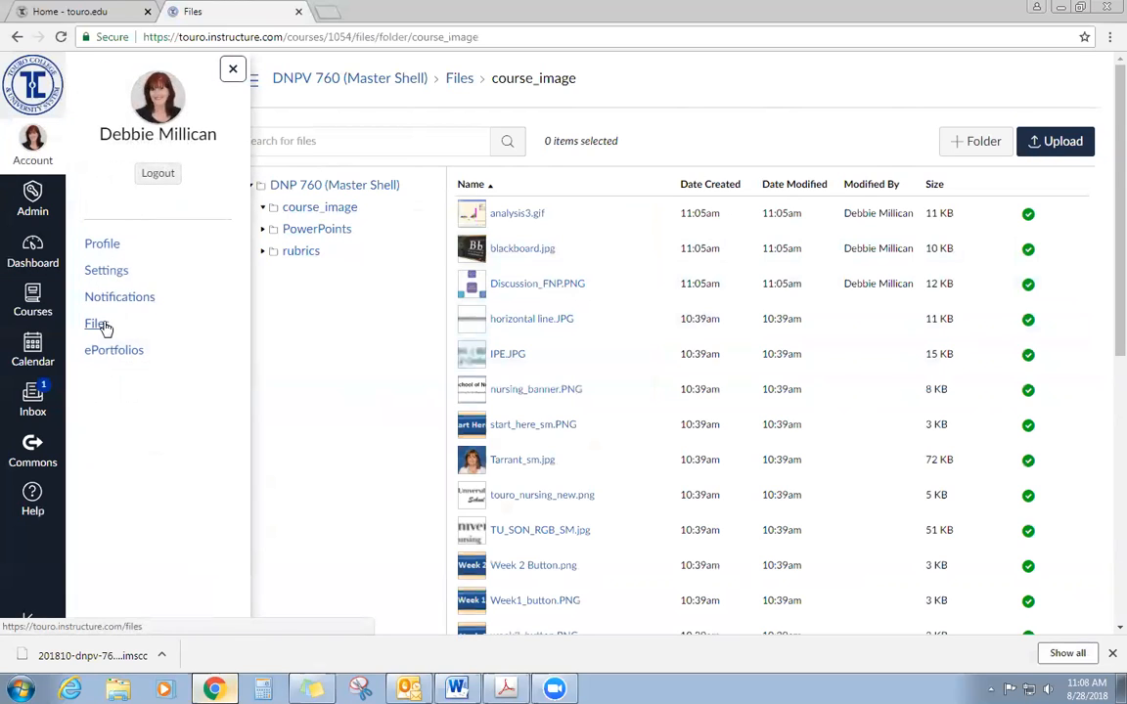
{"action": "left_click", "coordinate": [98, 324]}
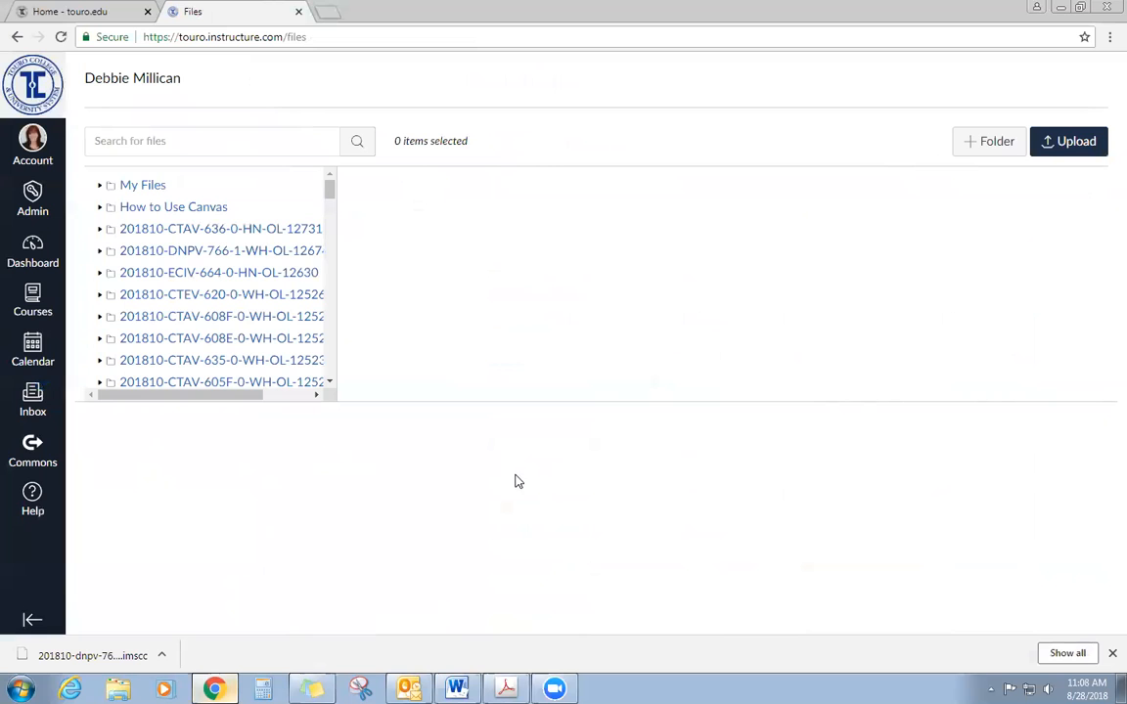
{"action": "left_click", "coordinate": [149, 186]}
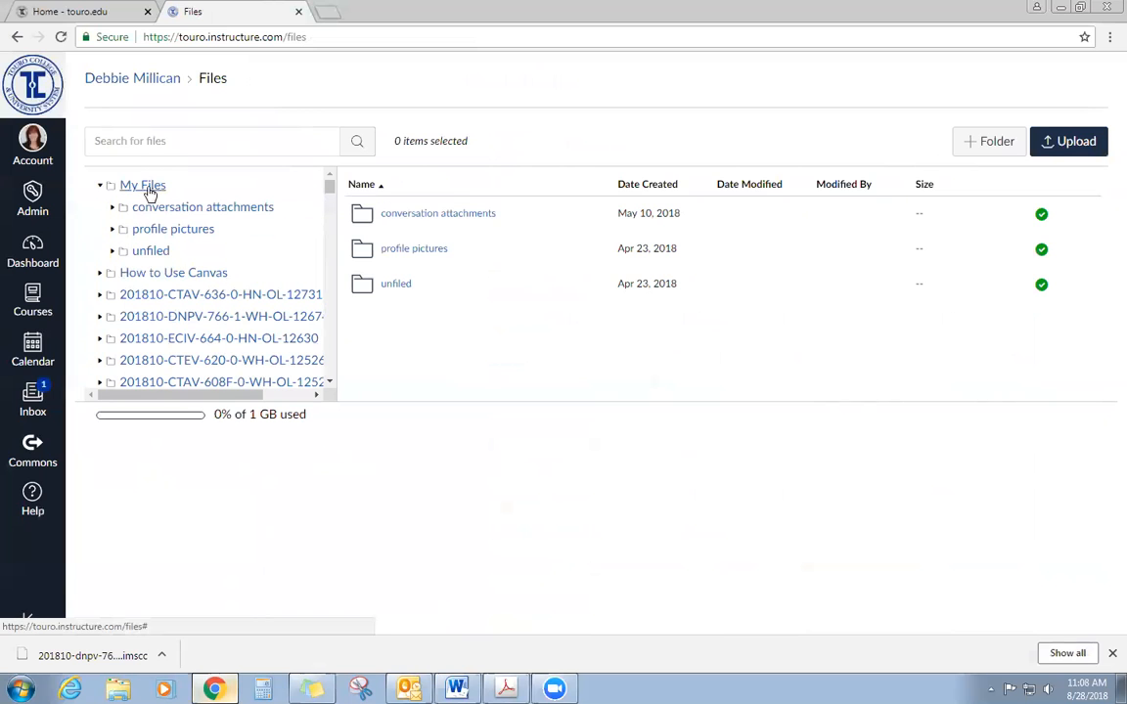
Step: Look through the personal files' folder list, check the 201810-CTAV-636-0-HN-OL-12731 course folder, and return to My Files with its subfolders collapsed
{"action": "scroll", "coordinate": [239, 298], "scroll_direction": "down", "scroll_amount": 3}
{"action": "scroll", "coordinate": [240, 333], "scroll_direction": "up", "scroll_amount": 3}
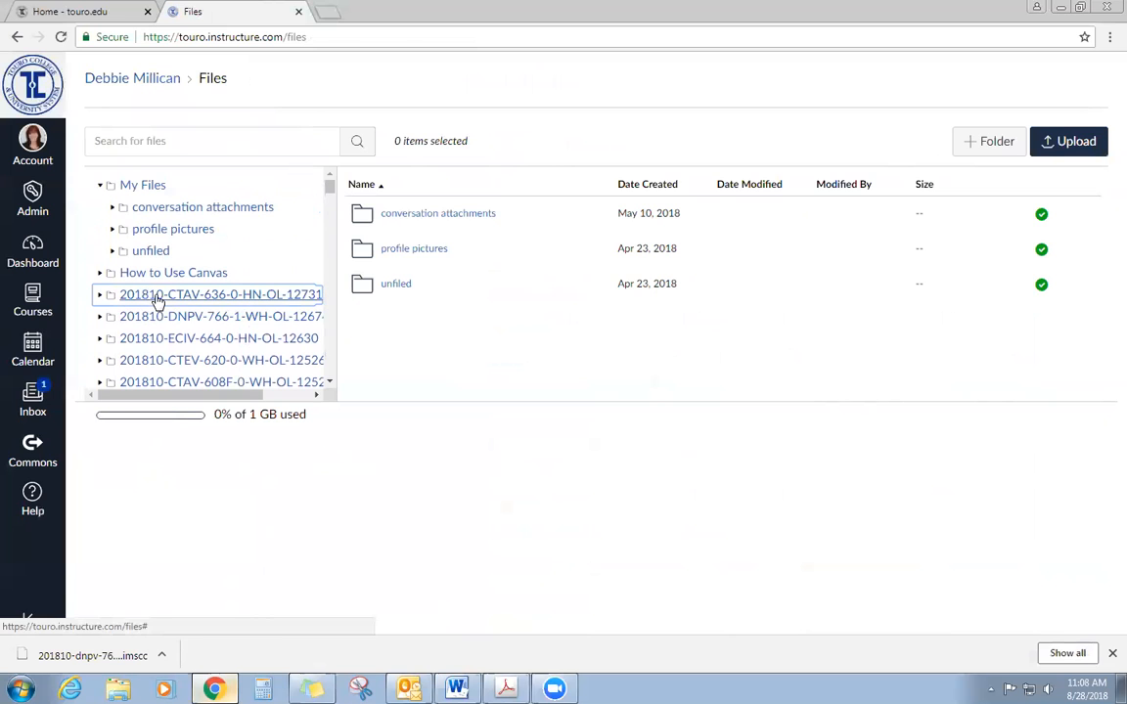
{"action": "left_click", "coordinate": [153, 298]}
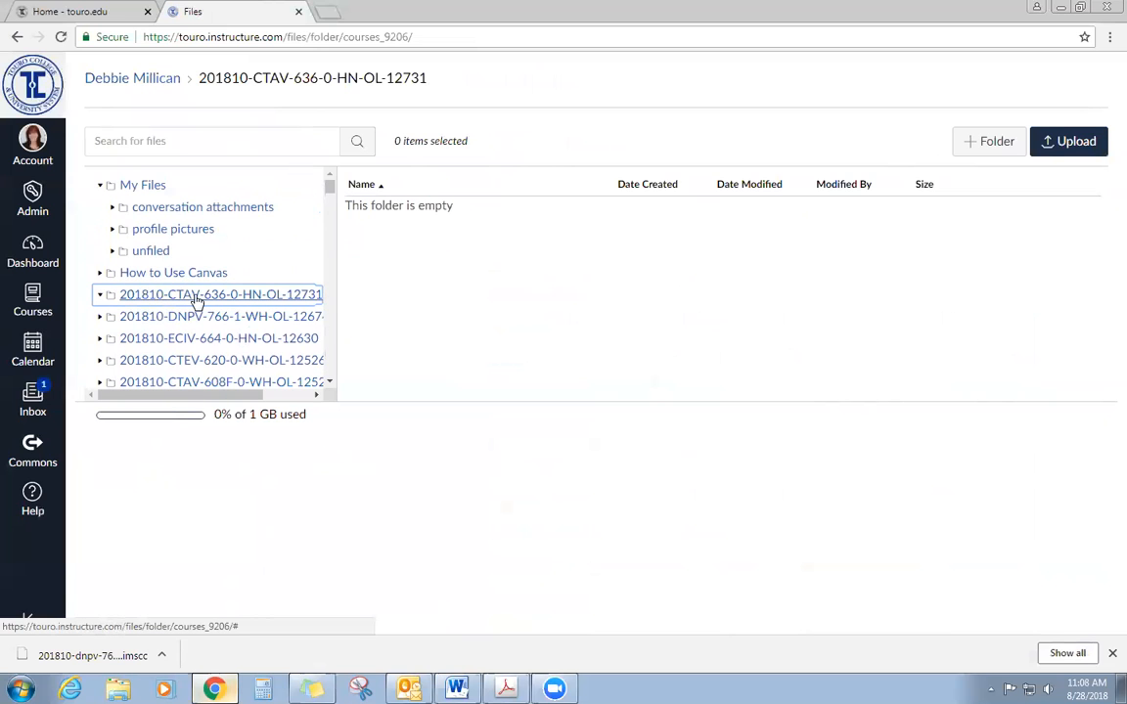
{"action": "scroll", "coordinate": [219, 330], "scroll_direction": "down", "scroll_amount": 3}
{"action": "scroll", "coordinate": [217, 335], "scroll_direction": "up", "scroll_amount": 3}
{"action": "left_click", "coordinate": [144, 186]}
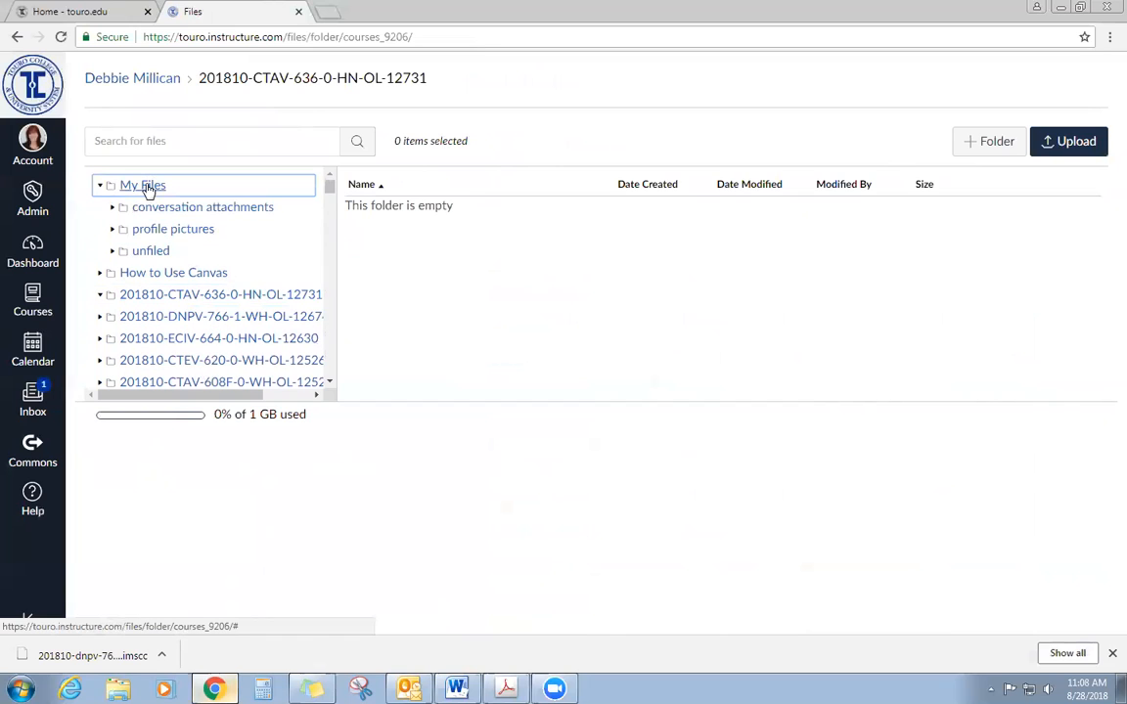
{"action": "left_click", "coordinate": [145, 189]}
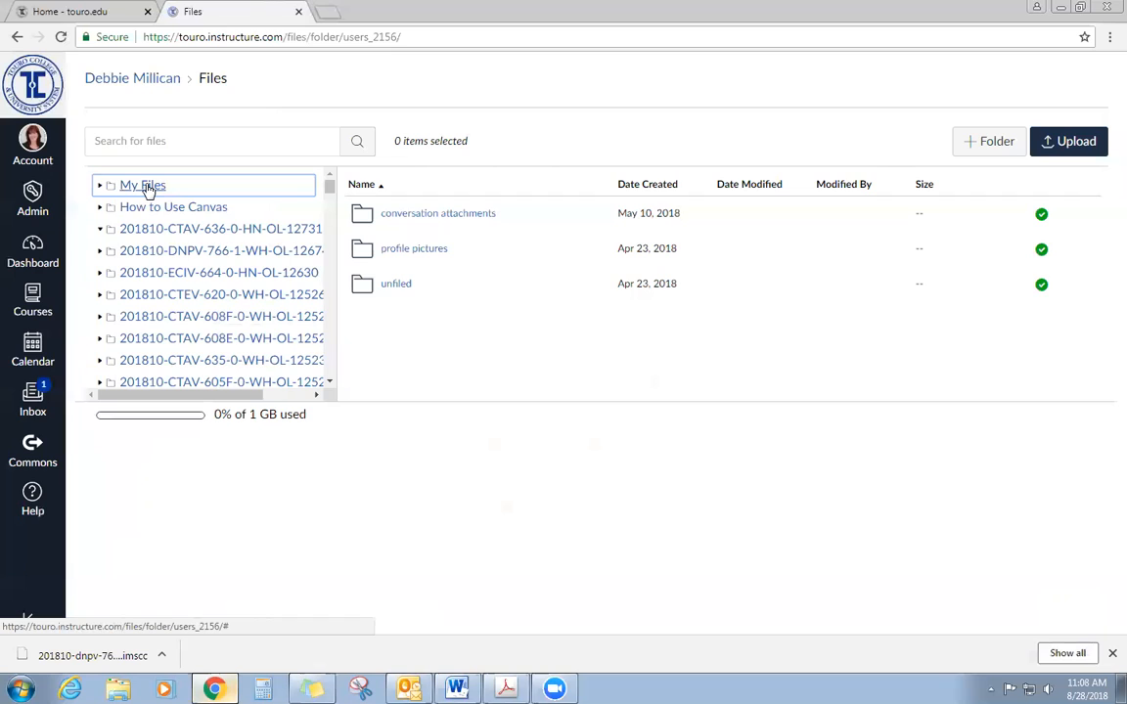